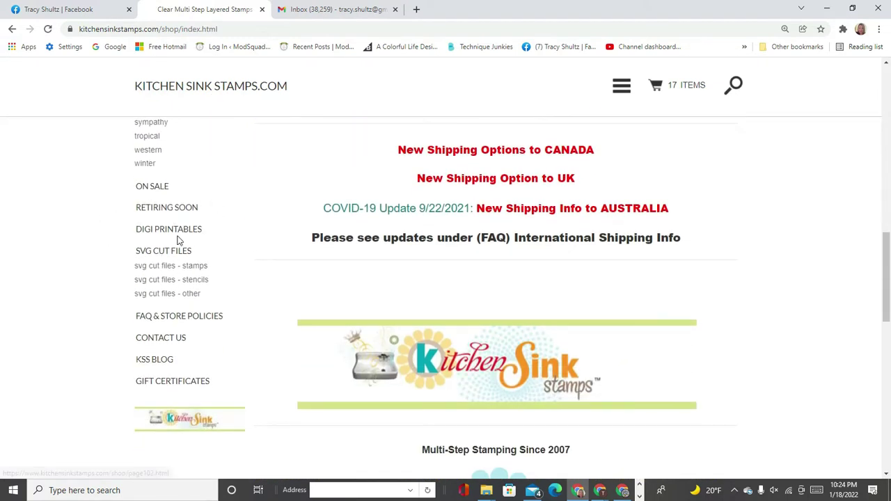
Step: Open the DIGI printables category and view the product page of the My Valentine printable background
click(183, 230)
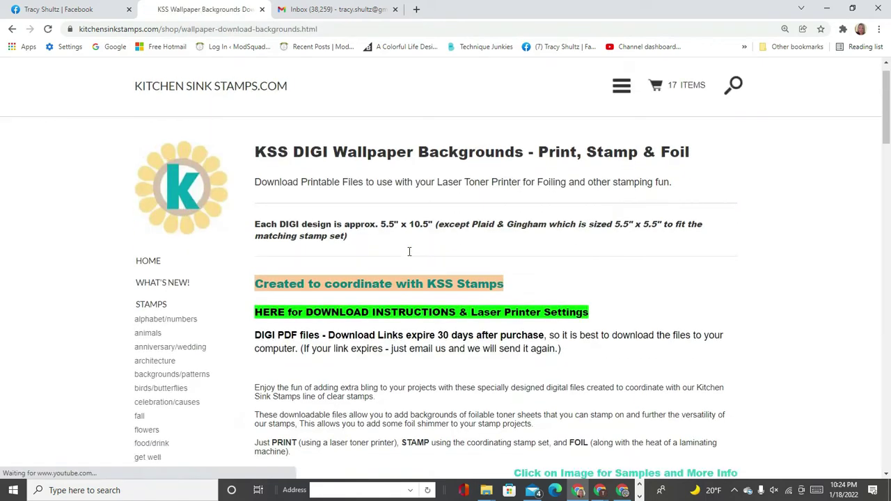
scroll(410, 254, down, 8)
scroll(410, 256, down, 5)
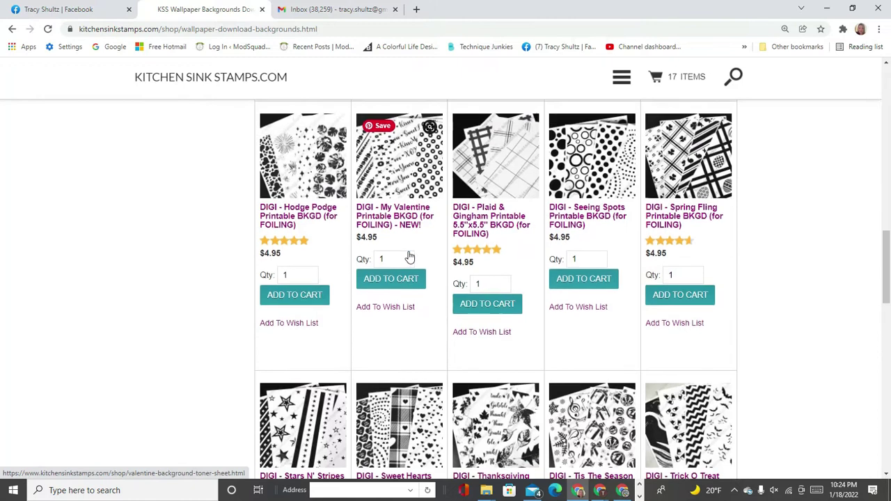
click(402, 170)
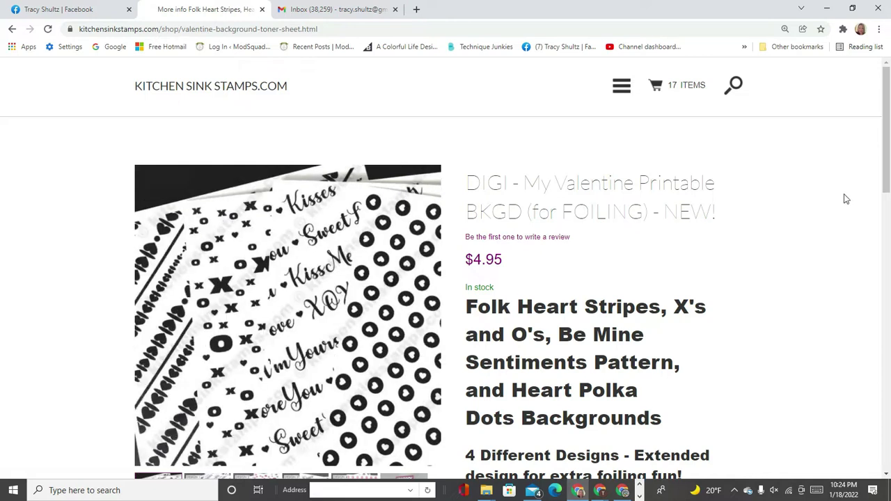
scroll(848, 197, down, 2)
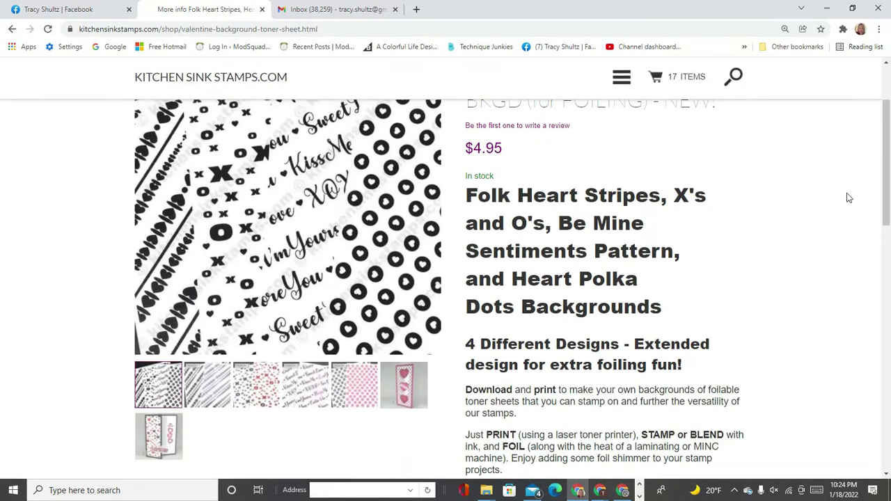
key(ctrl+minus)
scroll(848, 197, up, 2)
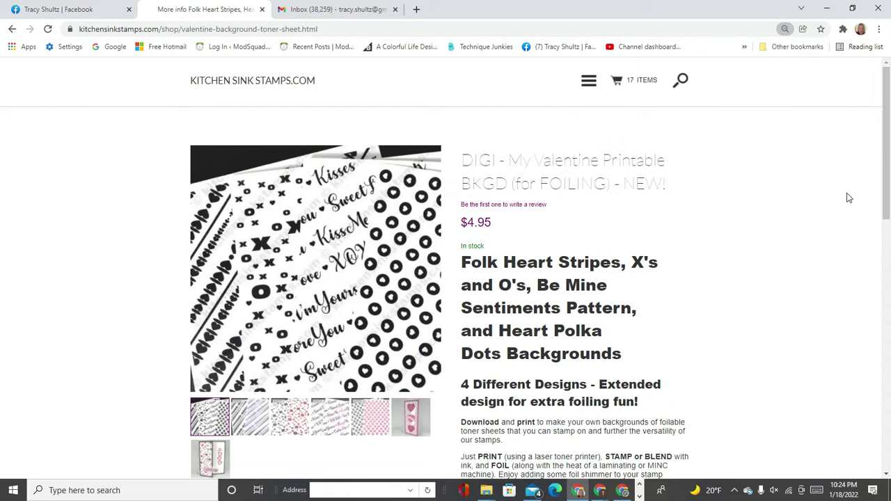
Step: Return to the DIGI backgrounds list and view the product page of the Sweet Hearts printable background
click(12, 29)
scroll(480, 179, up, 3)
scroll(480, 179, up, 5)
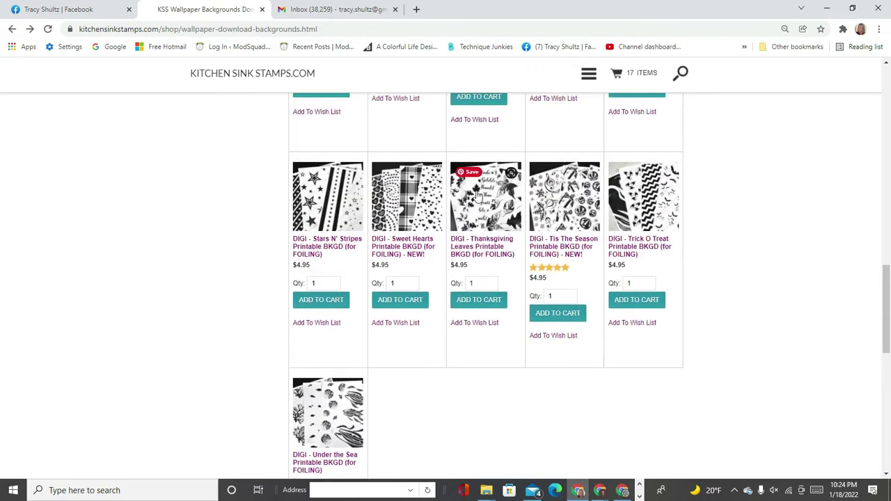
click(420, 220)
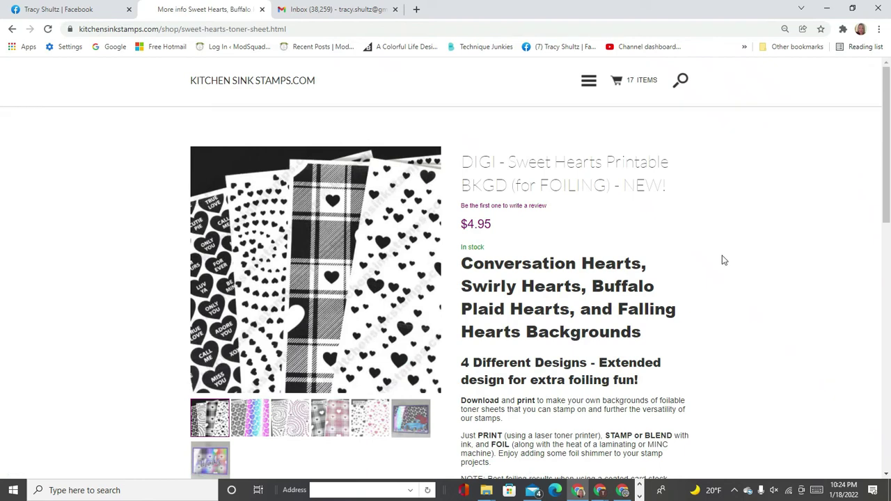
scroll(722, 260, down, 2)
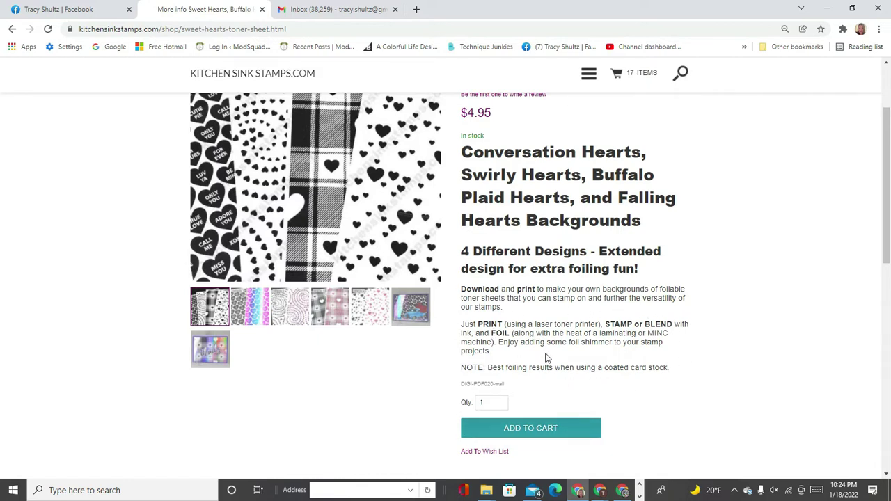
Step: Open Sweet Hearts.pdf from the DIGI FILES folder inside KSS and look through its four pattern pages
click(826, 8)
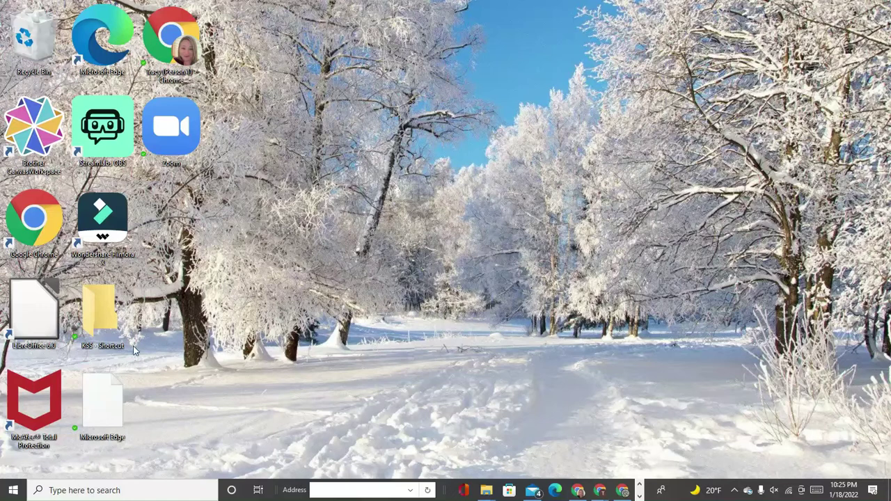
double_click(99, 339)
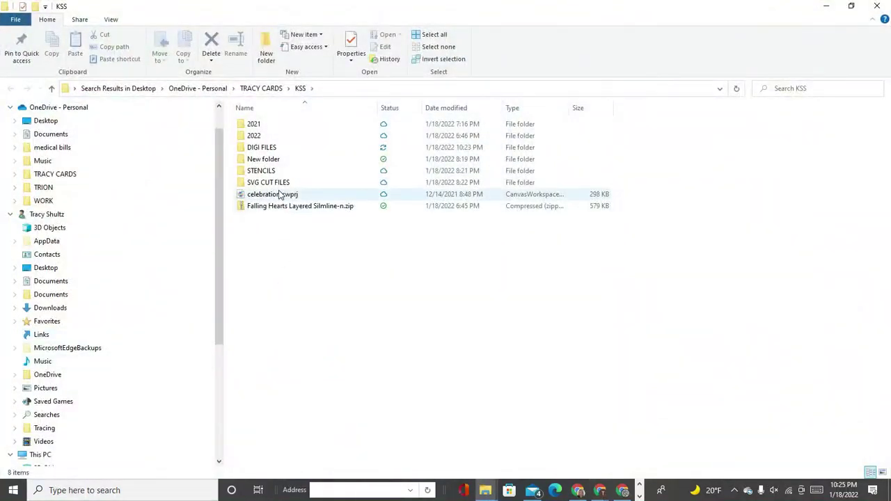
double_click(271, 147)
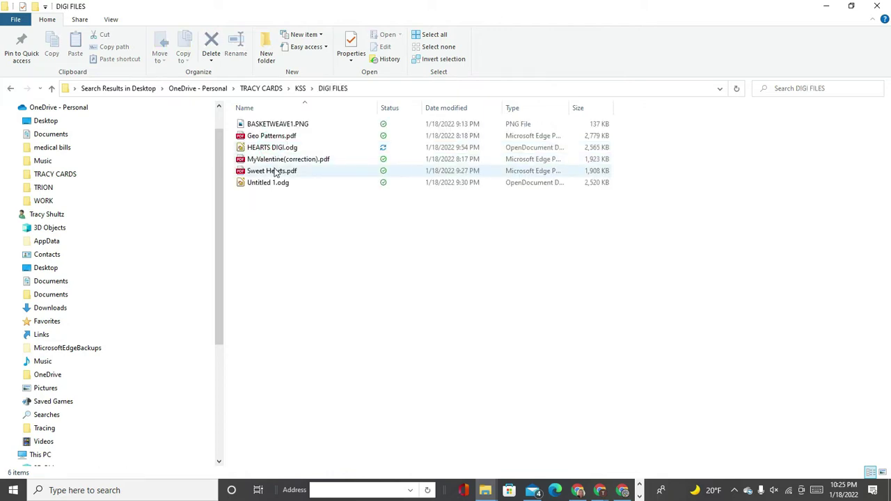
double_click(275, 171)
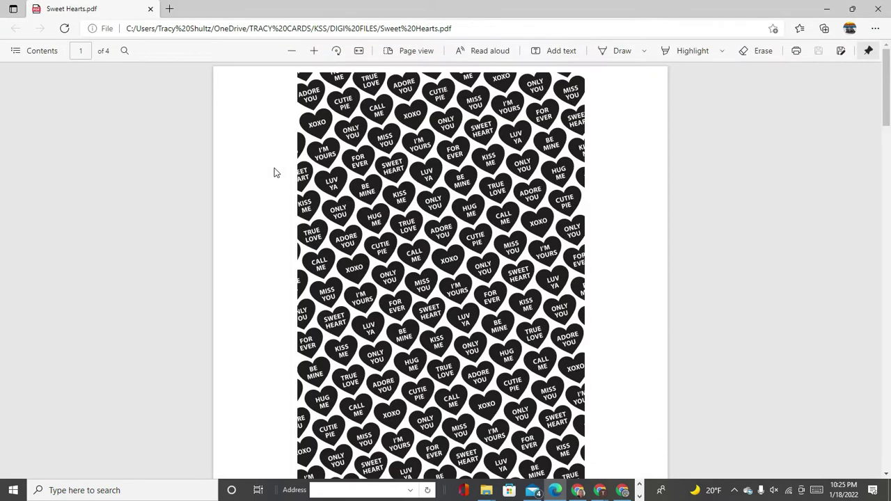
scroll(274, 171, down, 5)
scroll(274, 172, down, 10)
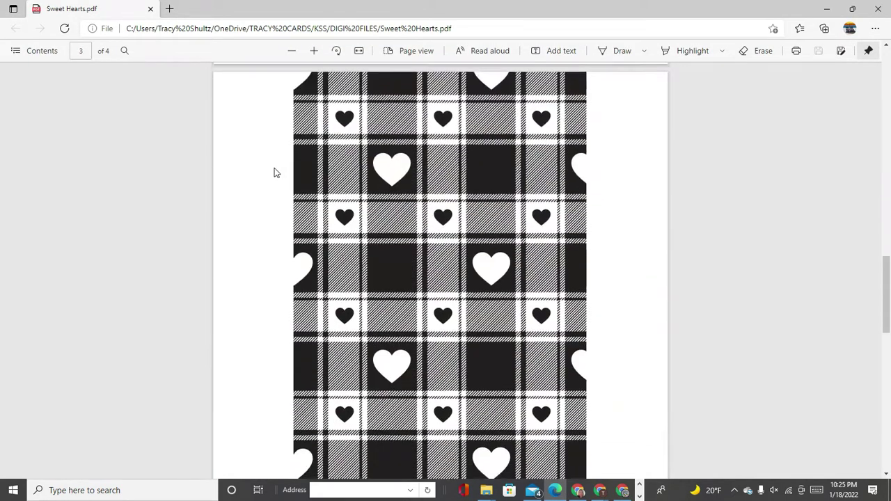
scroll(274, 172, down, 5)
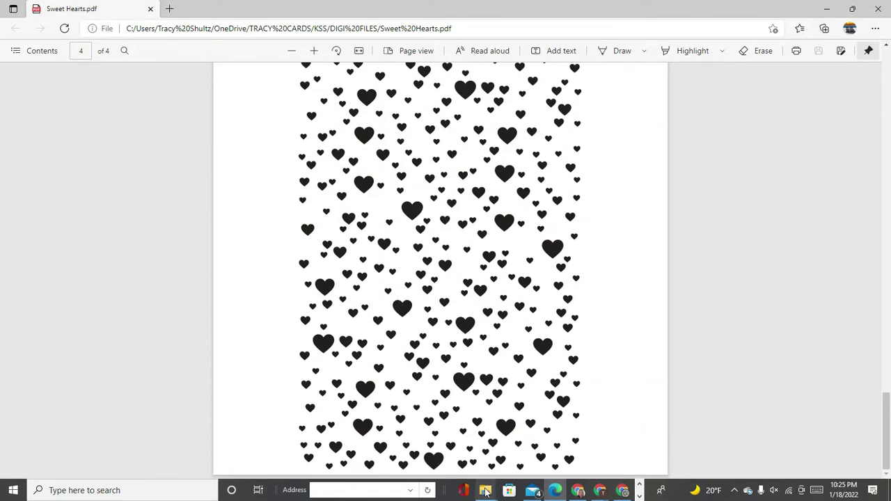
Step: Launch LibreOffice Draw with a new blank drawing
click(14, 490)
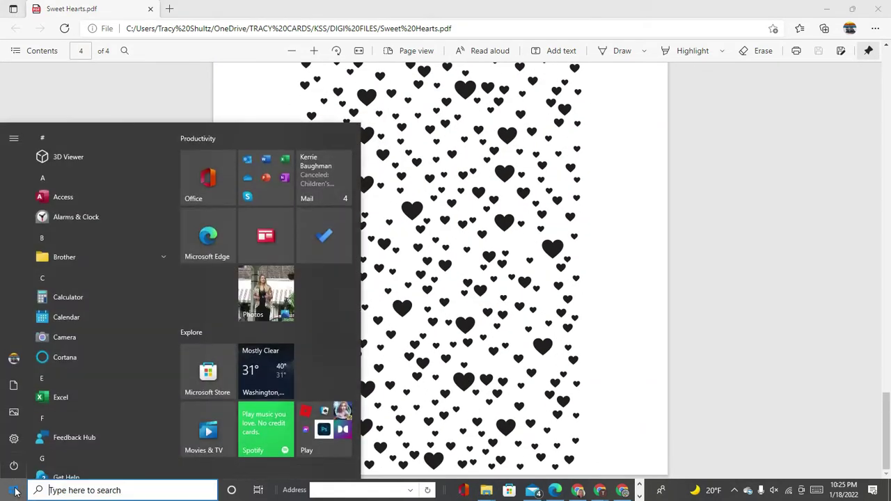
scroll(236, 386, down, 2)
click(208, 415)
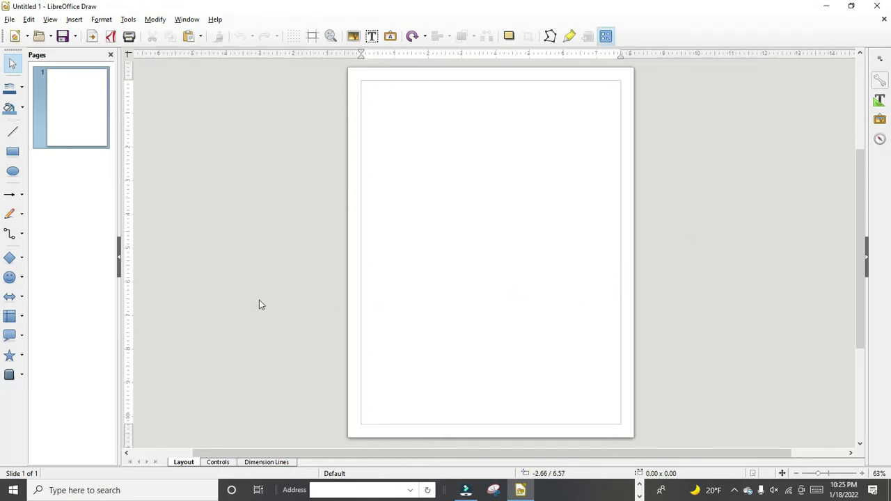
Step: Insert Sweet Hearts.pdf as an image and shift it toward the page's left edge
click(72, 19)
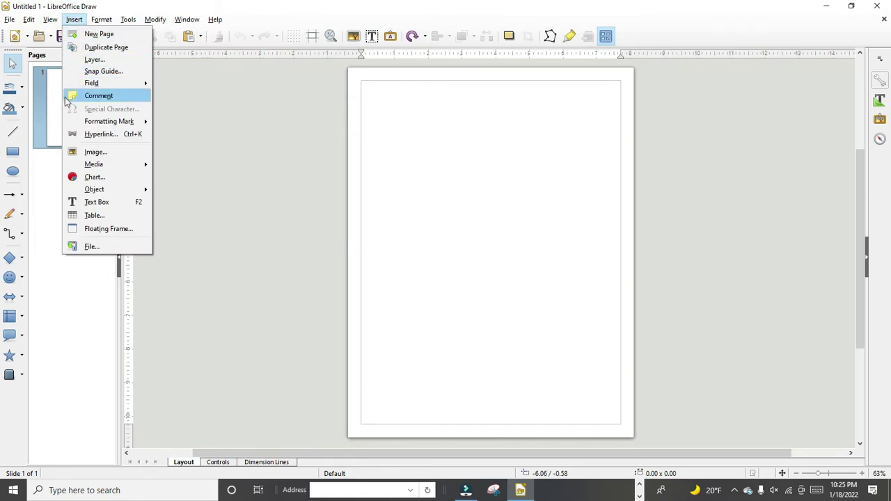
click(66, 152)
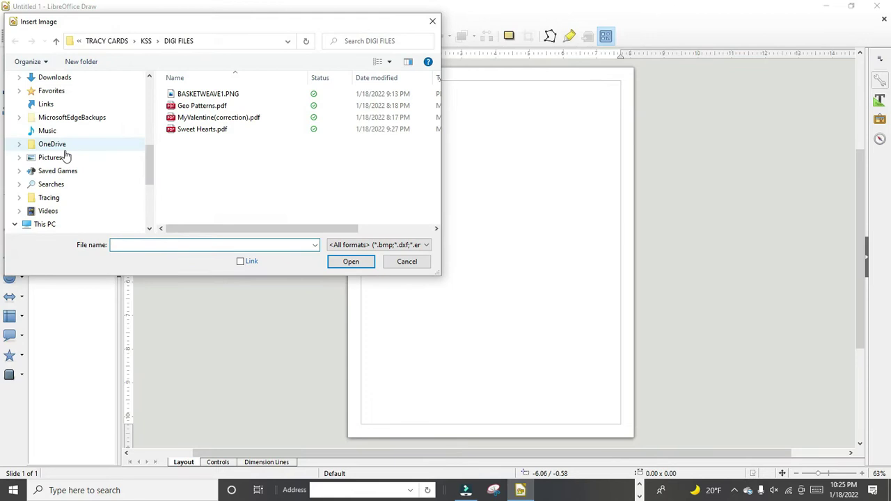
click(175, 129)
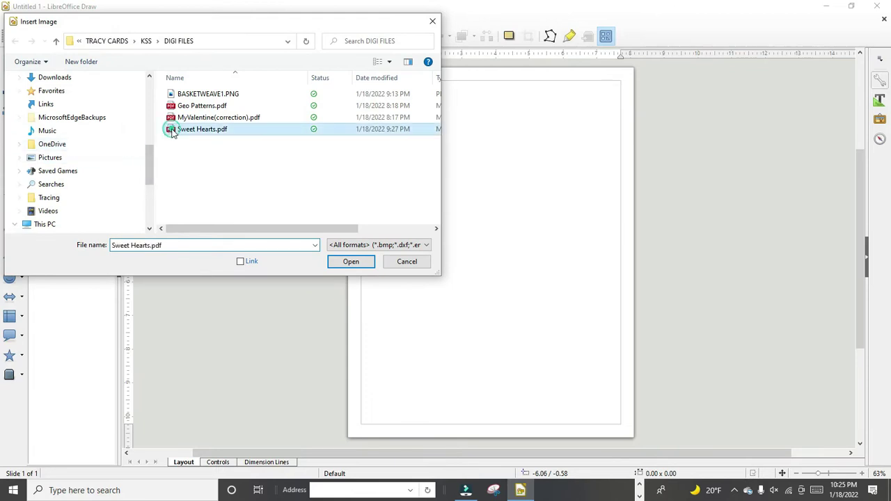
click(365, 260)
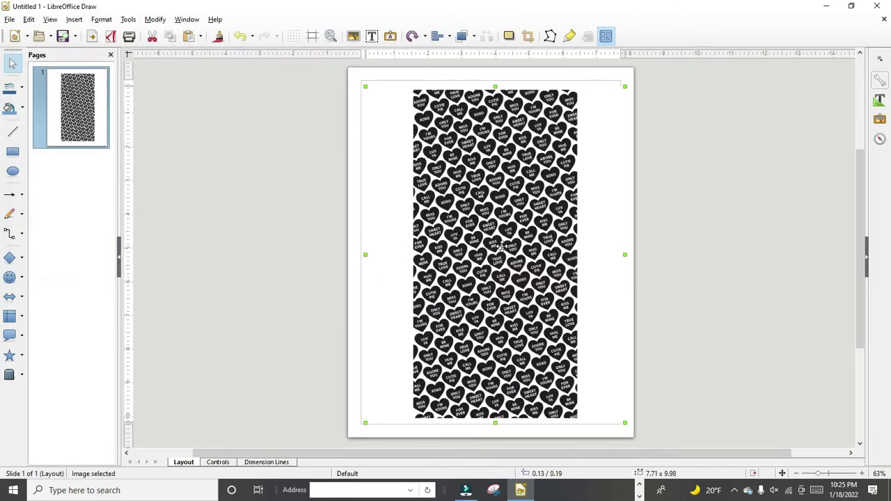
drag(501, 246, 468, 238)
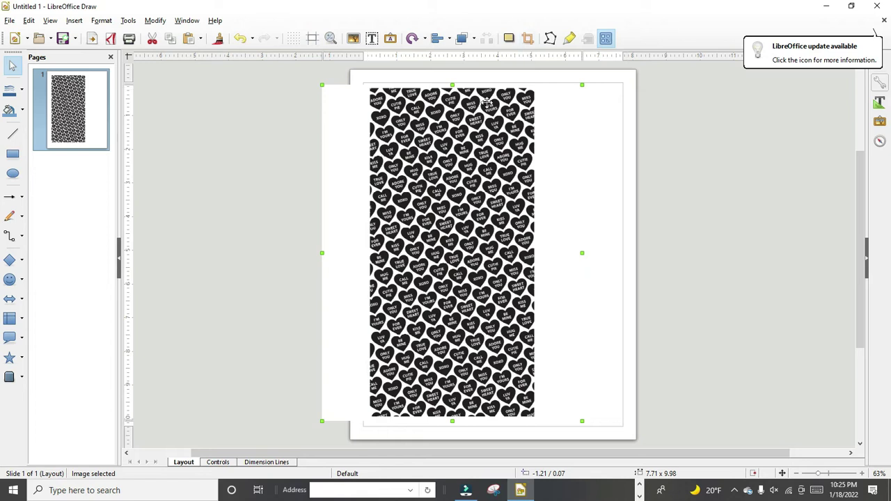
Step: Crop the white borders off the hearts image to about 4.90 × 9.70 in and move it into the page's upper-left margin corner
click(531, 40)
drag(583, 253, 533, 253)
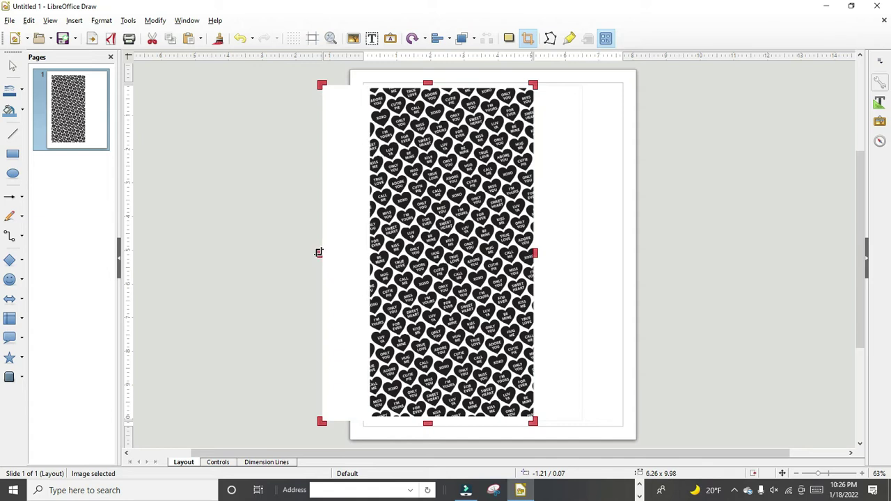
drag(318, 253, 367, 258)
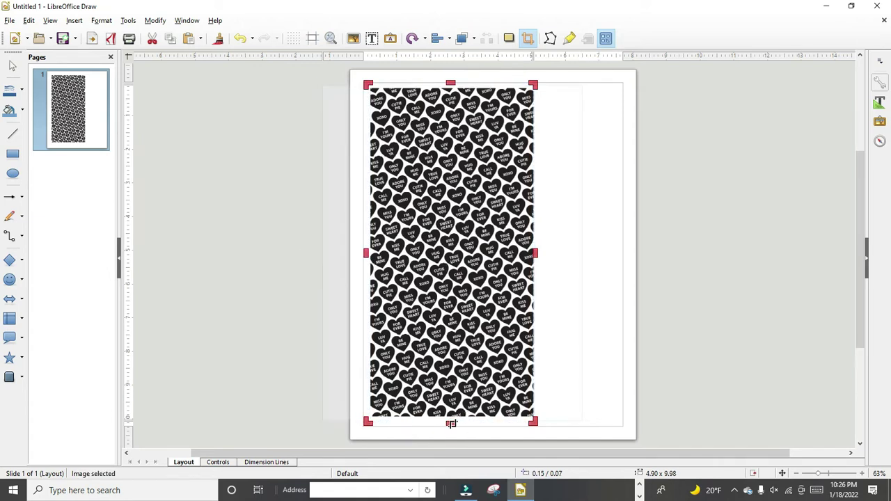
drag(451, 423, 453, 417)
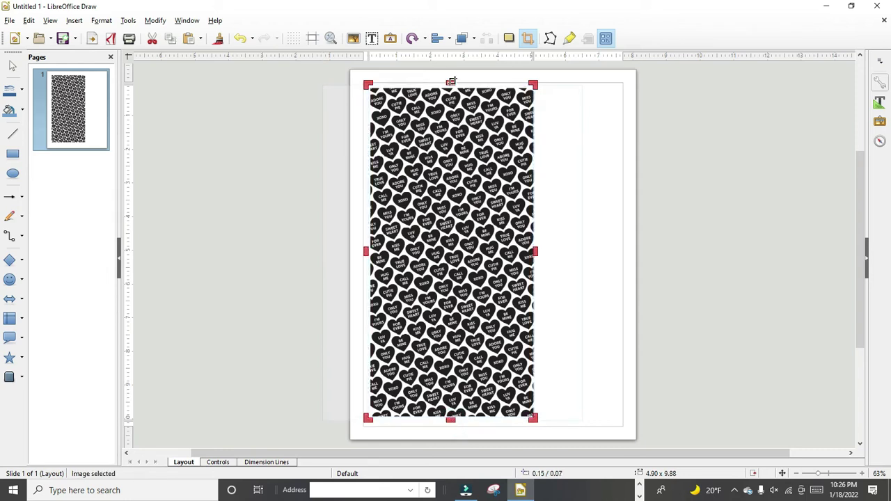
drag(450, 81, 451, 90)
click(593, 189)
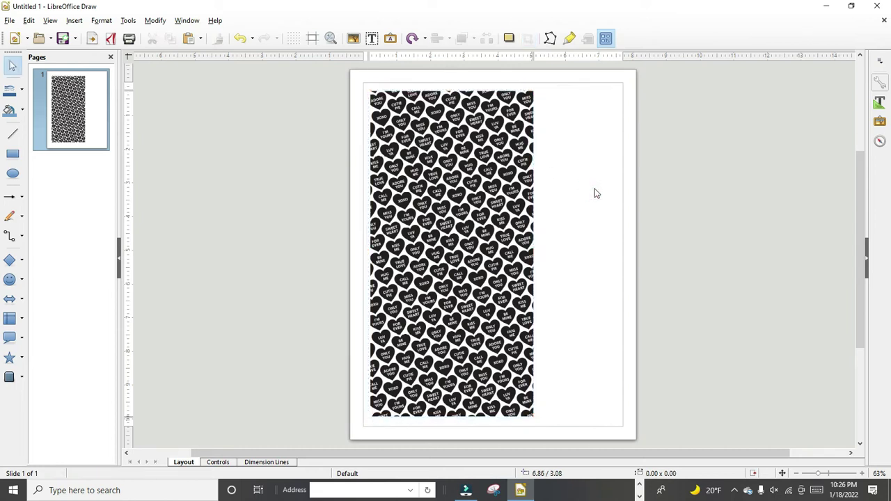
drag(438, 244, 443, 207)
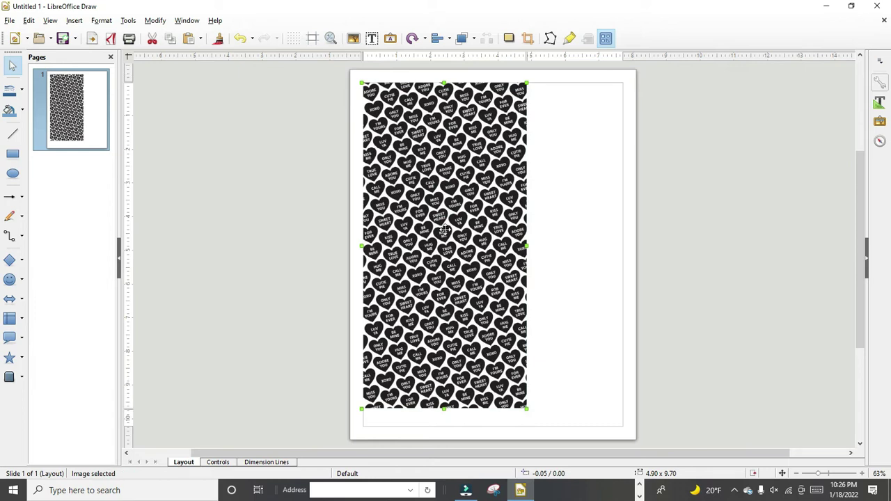
Step: Set the hearts image's width to 4.00 in and its height to 5.25 in
double_click(639, 471)
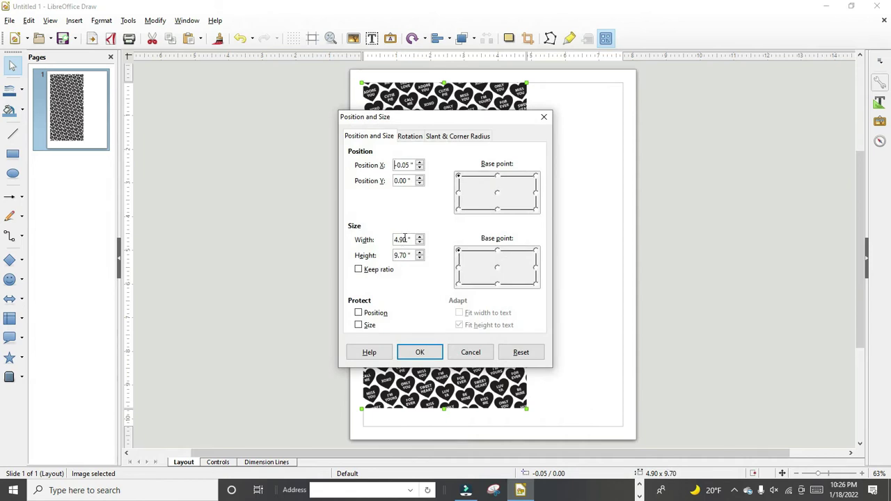
click(419, 238)
click(420, 238)
drag(406, 241, 384, 241)
text(4)
drag(405, 255, 401, 254)
click(432, 355)
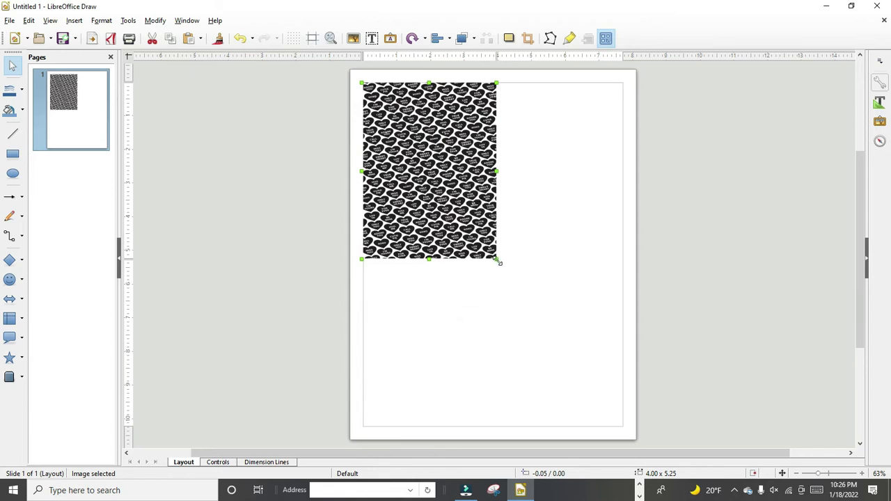
Step: Resize the hearts image freehand to about 3.80 in wide and 4.60 in high
drag(496, 171, 483, 169)
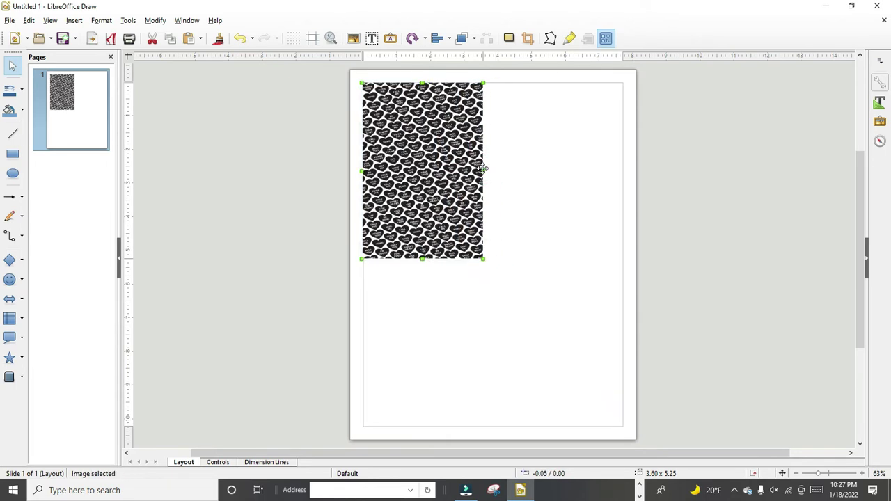
drag(483, 171, 490, 172)
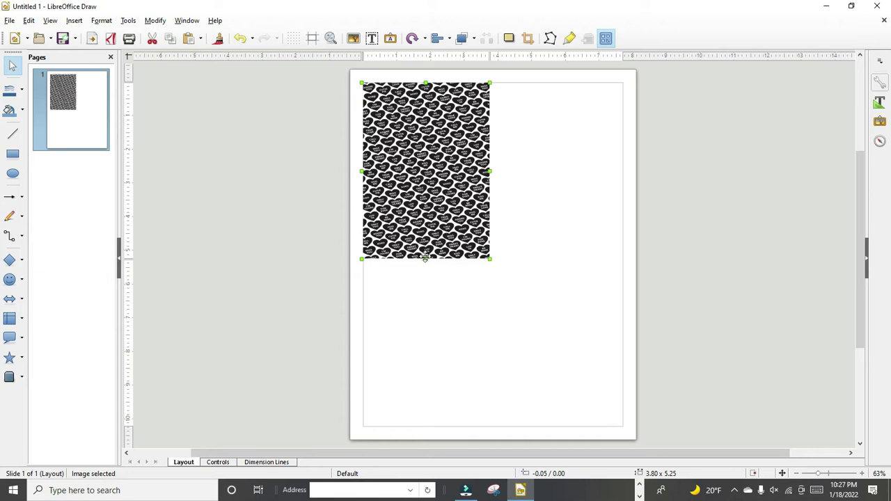
drag(426, 259, 430, 238)
Step: Enlarge the hearts image proportionally from its lower-right corner to about 4.50 × 5.45 in
scroll(438, 249, up, 5)
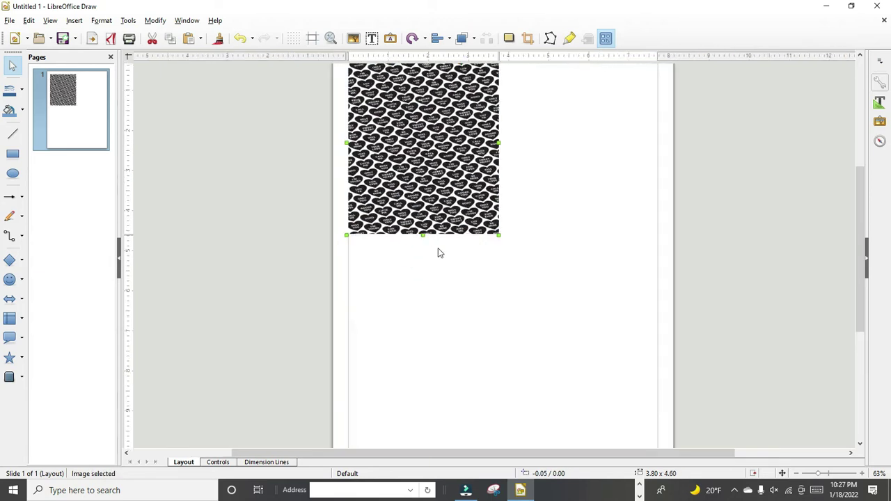
scroll(437, 248, up, 4)
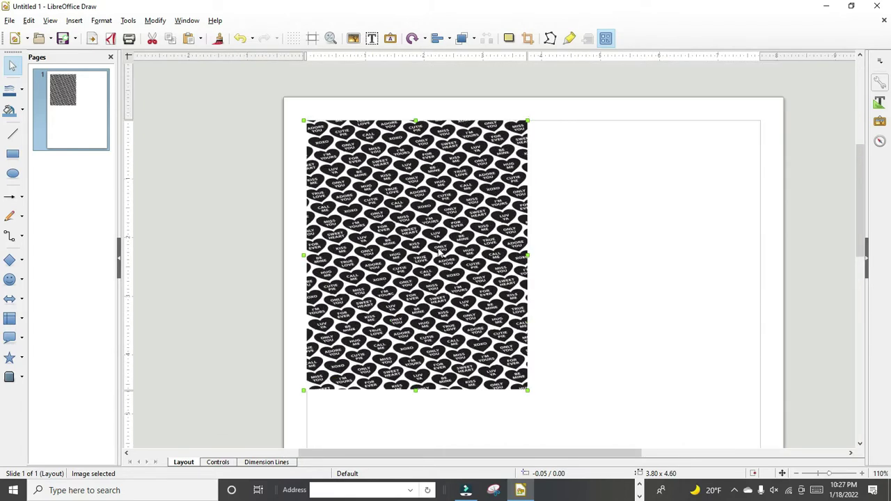
click(523, 388)
click(526, 395)
drag(527, 392, 569, 431)
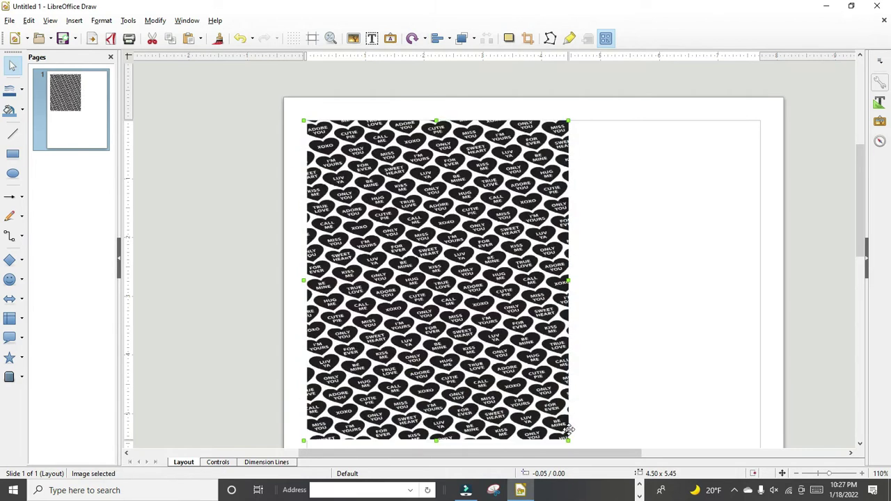
Step: Set the hearts image's width to 4.00 in and its height to 5.25 in through its exact position and size settings
scroll(513, 368, down, 3)
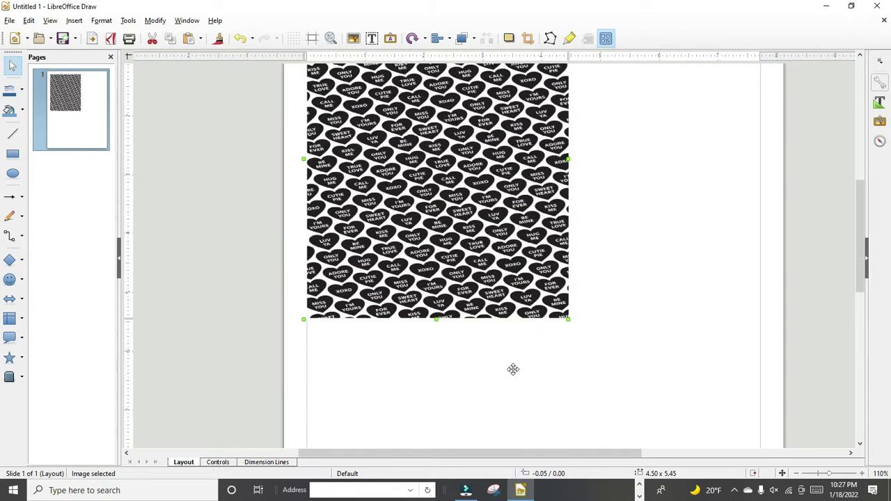
double_click(654, 473)
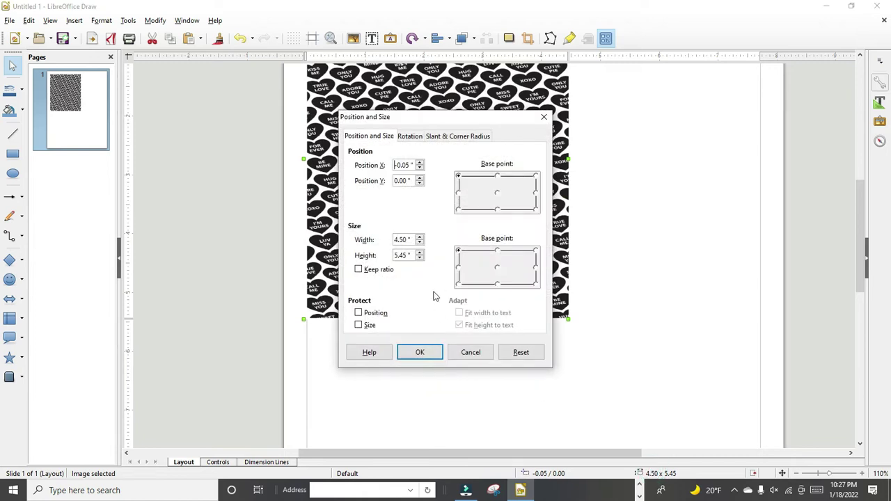
click(406, 239)
click(402, 258)
click(420, 358)
scroll(451, 360, up, 3)
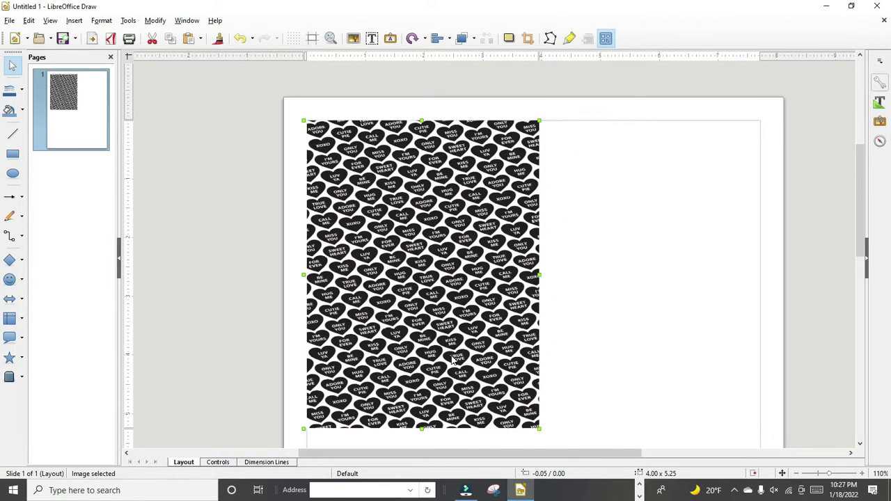
Step: Duplicate the hearts image and place the copy to the right of the original at about 4.05 / 0.00 in
scroll(451, 360, down, 3)
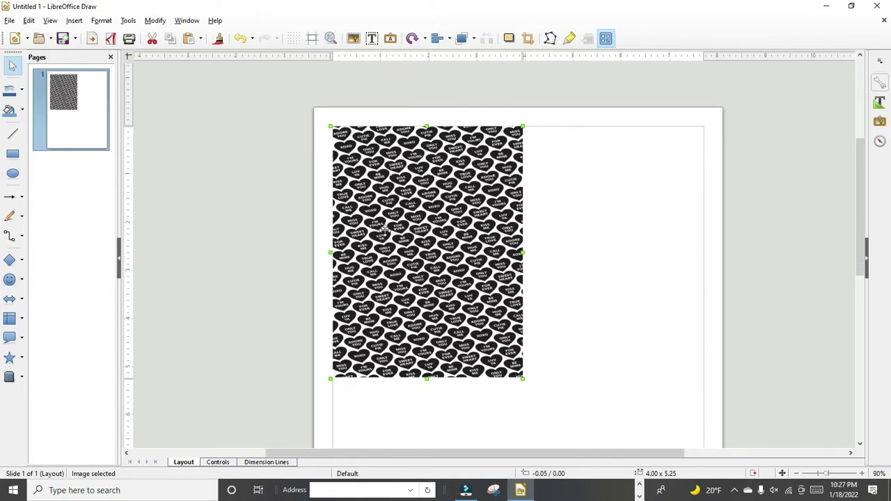
drag(284, 95, 638, 491)
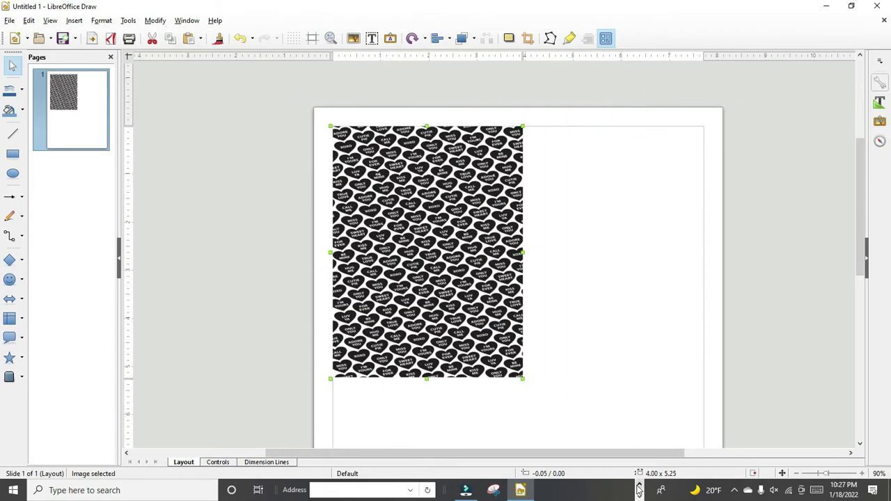
right_click(472, 286)
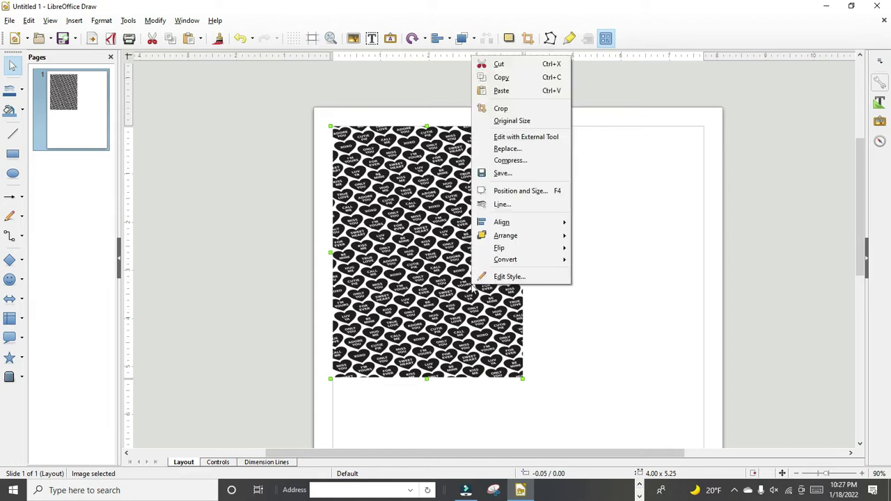
click(510, 82)
right_click(596, 206)
click(609, 239)
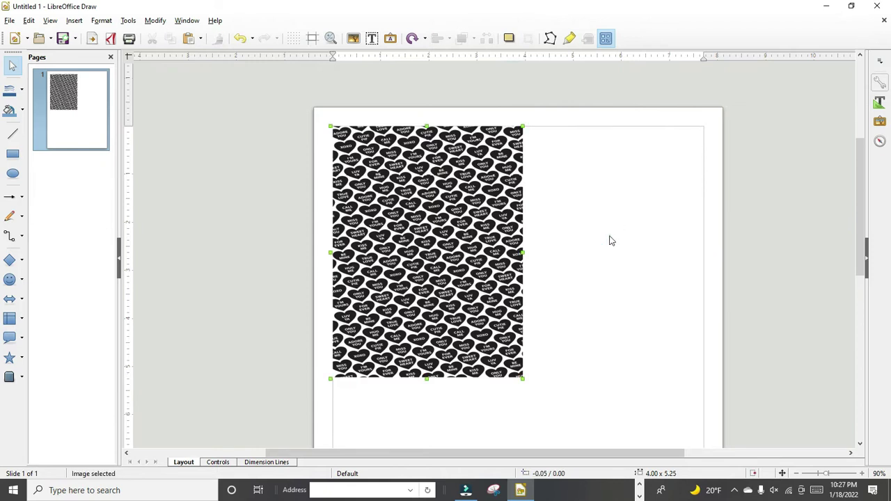
drag(464, 230, 659, 229)
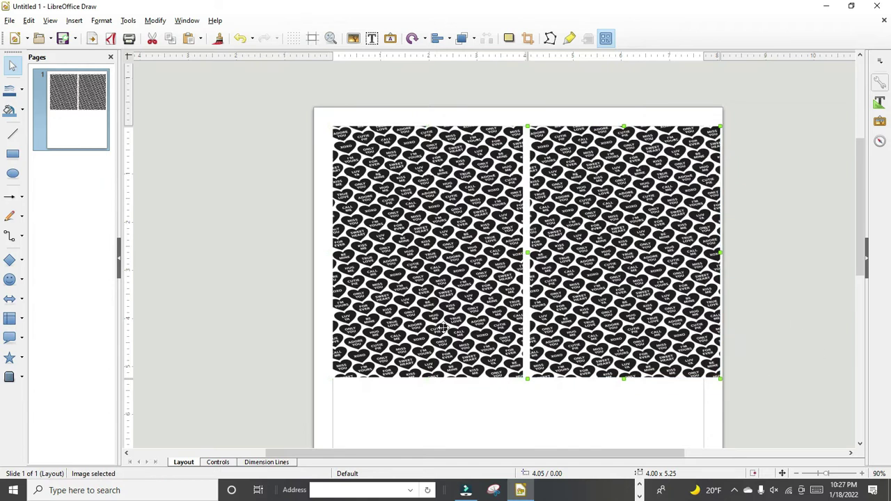
Step: Move both hearts images up and left into the page margins, with the right one at about 3.96 / -0.21 in
click(385, 254)
drag(384, 253, 375, 244)
drag(610, 306, 603, 297)
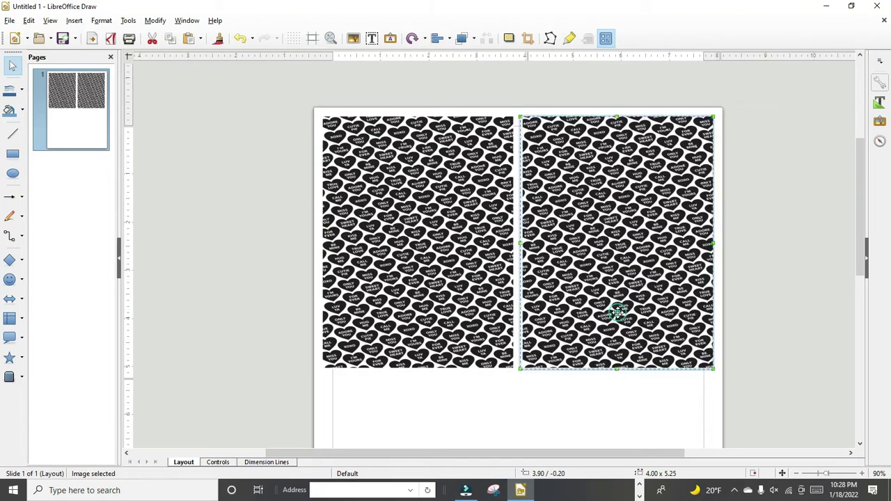
key(ctrl+z)
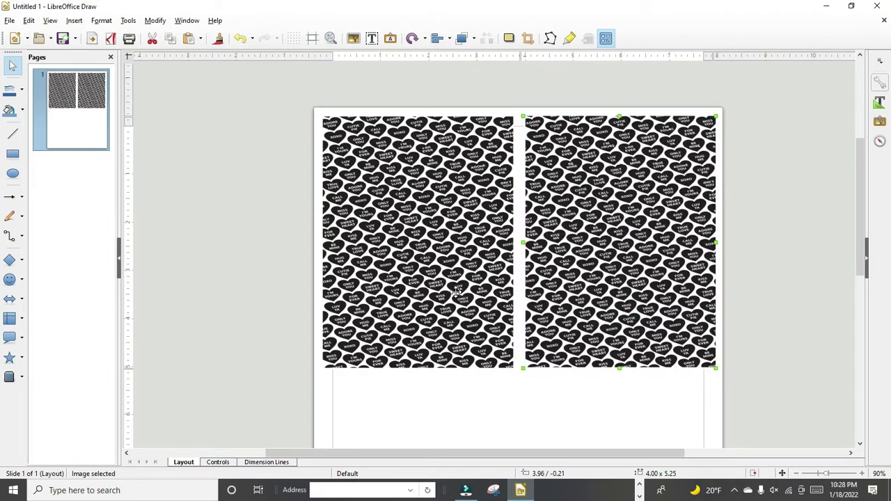
Step: Narrow the gap between the hearts images, moving the left one to about -0.10 / -0.20 in and the right one against it
click(450, 293)
mouse_move(452, 298)
mouse_down()
mouse_move(466, 298)
mouse_move(446, 284)
mouse_up()
click(600, 299)
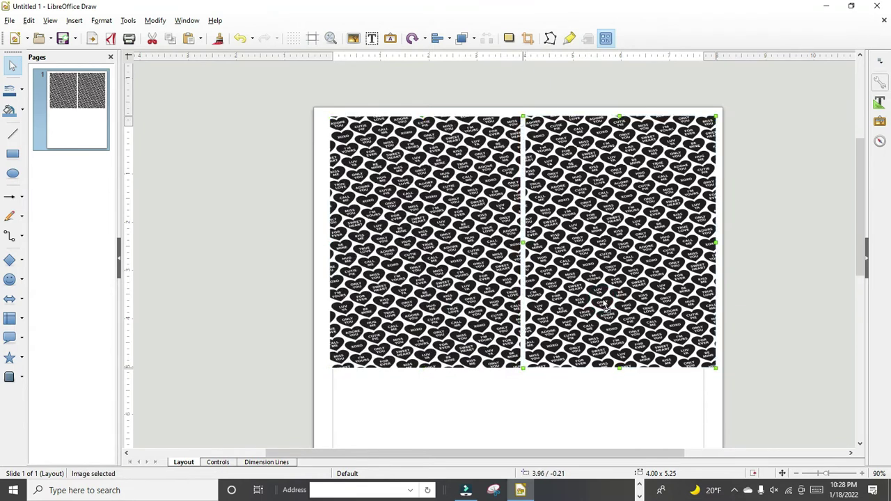
drag(603, 305, 619, 286)
click(629, 394)
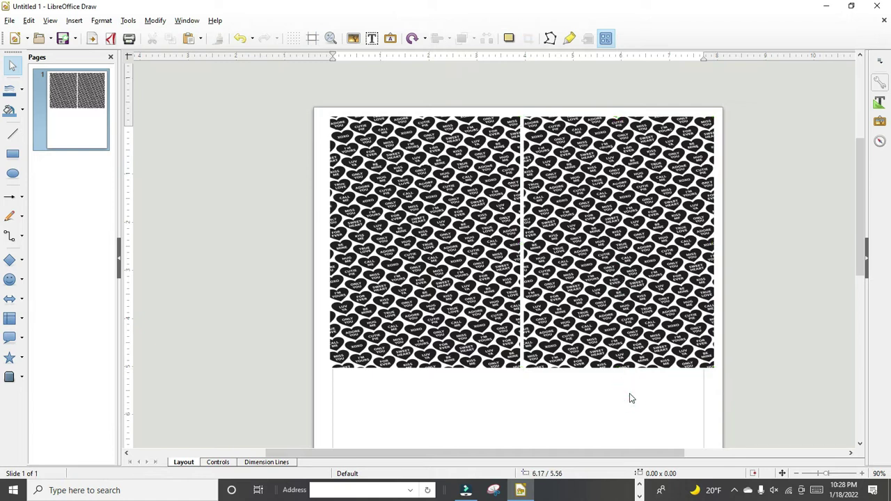
Step: Nudge the left hearts image to about -0.15 / -0.25 in and align the right one beside it at about 3.85 / -0.25 in
click(389, 324)
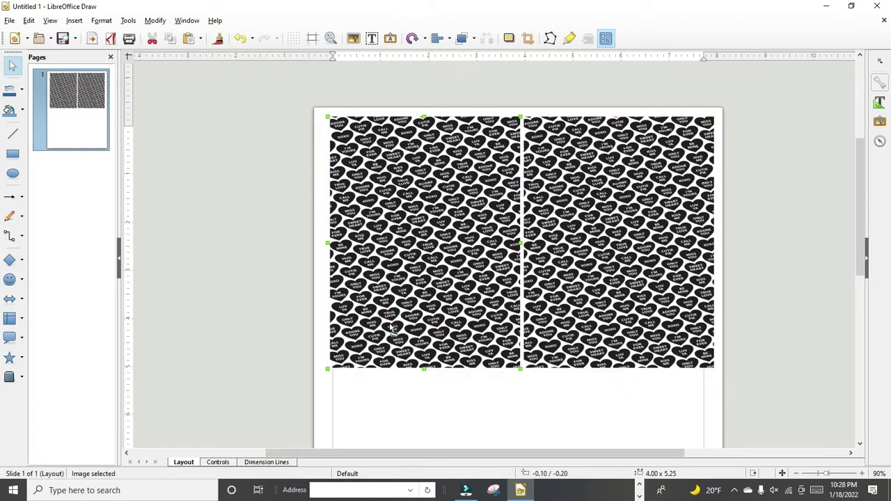
drag(391, 327, 384, 324)
click(417, 376)
click(441, 240)
drag(438, 237, 454, 233)
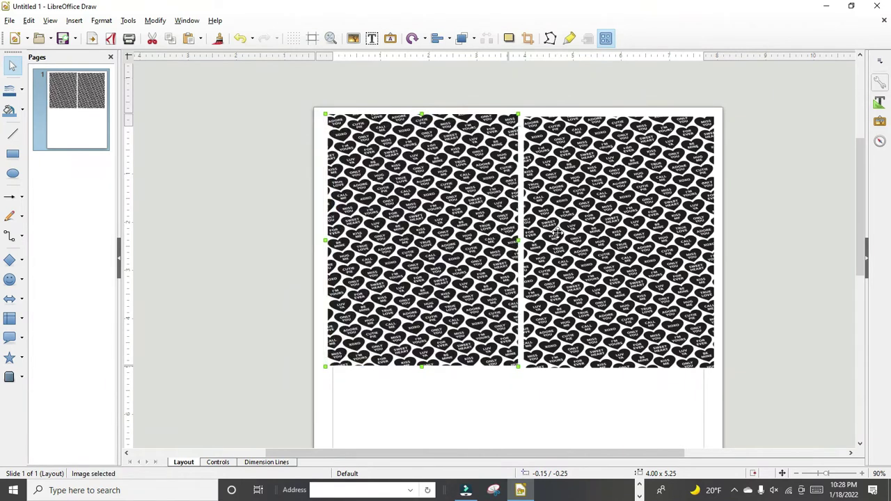
click(565, 228)
drag(567, 227, 567, 224)
click(624, 404)
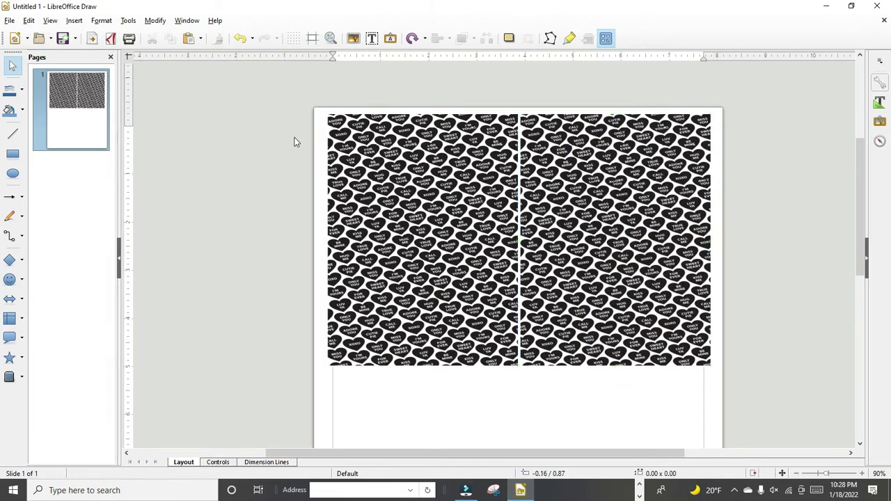
Step: Select both hearts images together, copy them and paste a second pair onto the page
ctrl+scroll(304, 193, down, 1)
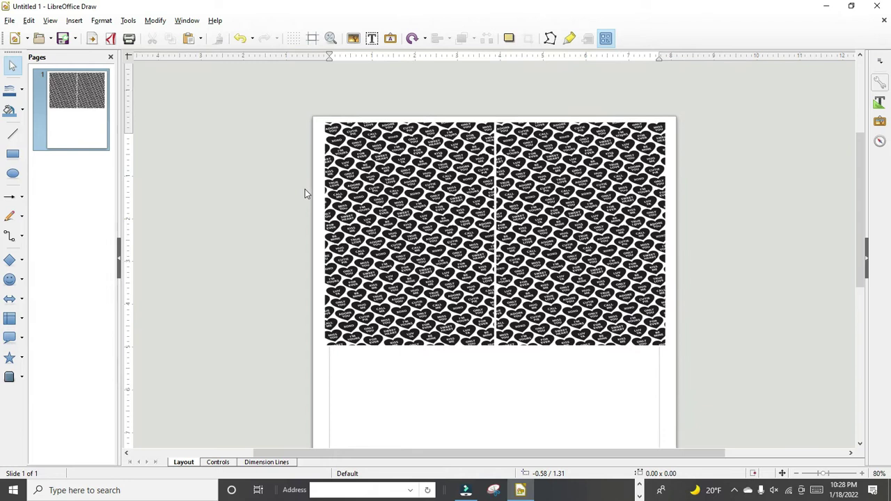
scroll(304, 194, down, 1)
ctrl+scroll(310, 161, down, 1)
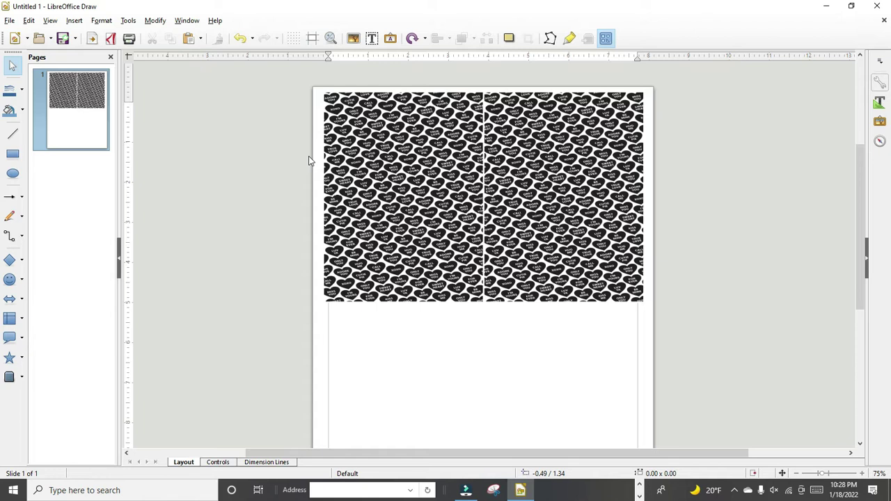
click(440, 193)
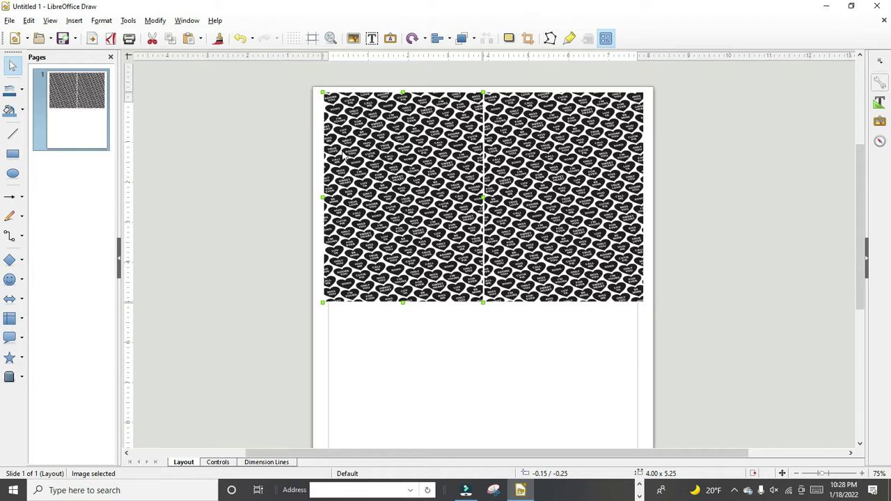
scroll(648, 255, down, 3)
scroll(648, 255, up, 6)
drag(285, 166, 730, 448)
scroll(724, 359, down, 2)
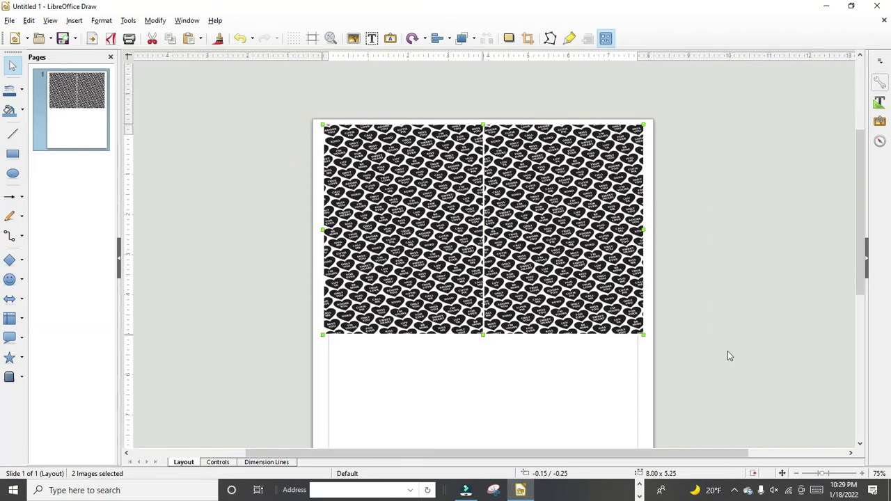
right_click(586, 284)
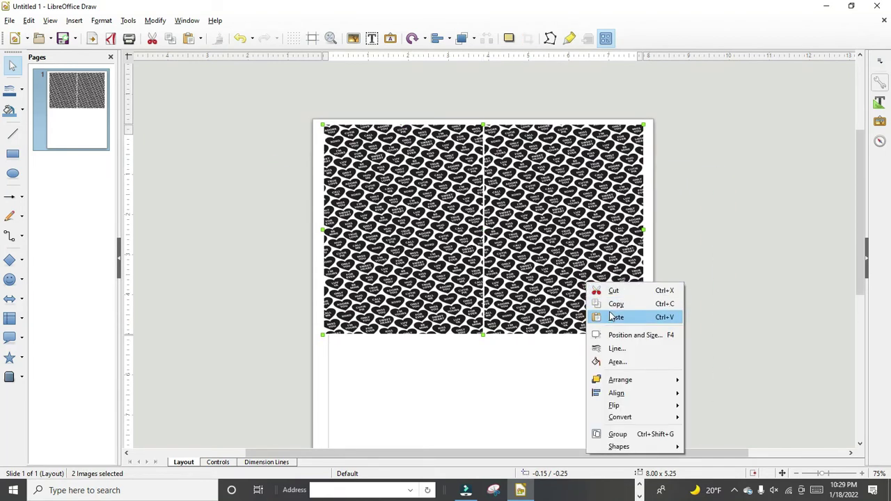
click(603, 304)
right_click(598, 297)
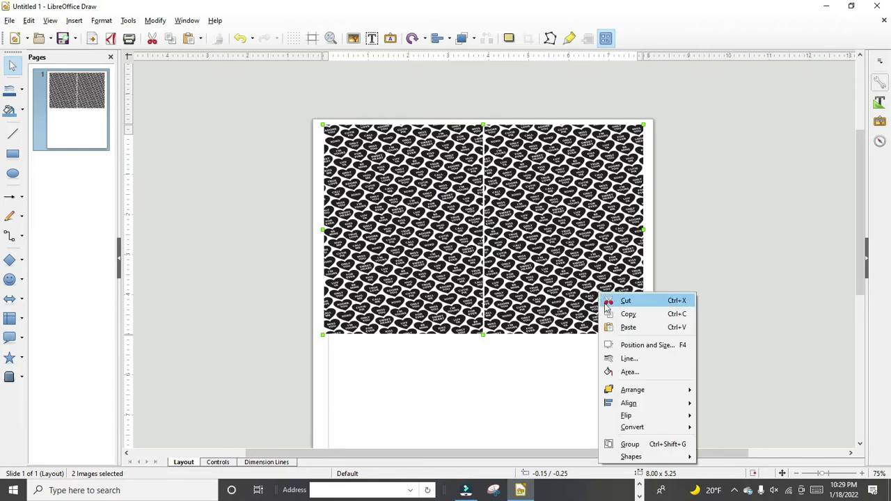
click(613, 314)
right_click(615, 318)
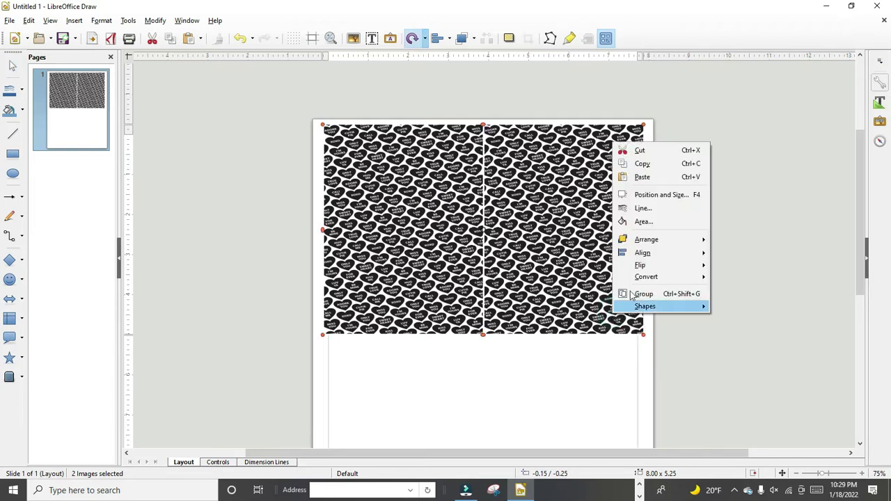
click(658, 177)
Step: Move the pasted pair of hearts images directly below the original pair, at about -0.14 / 5.02 in
scroll(695, 212, down, 3)
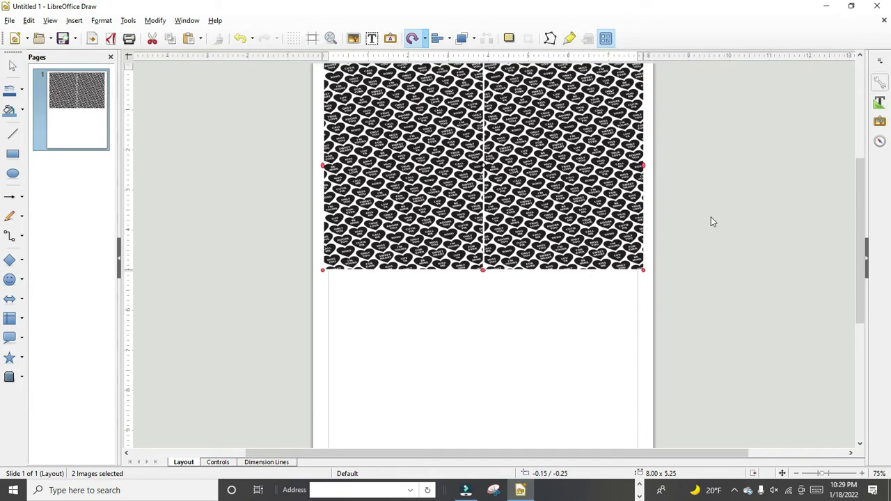
drag(596, 164, 596, 380)
scroll(749, 336, down, 3)
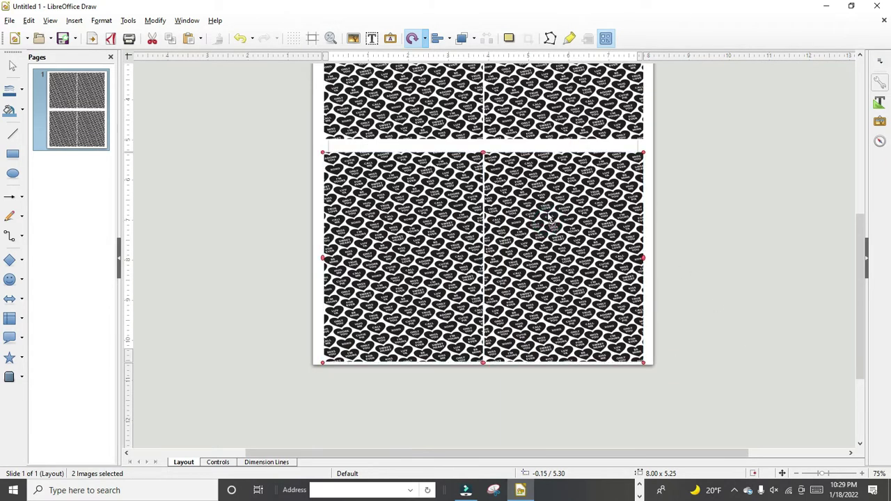
drag(548, 216, 548, 211)
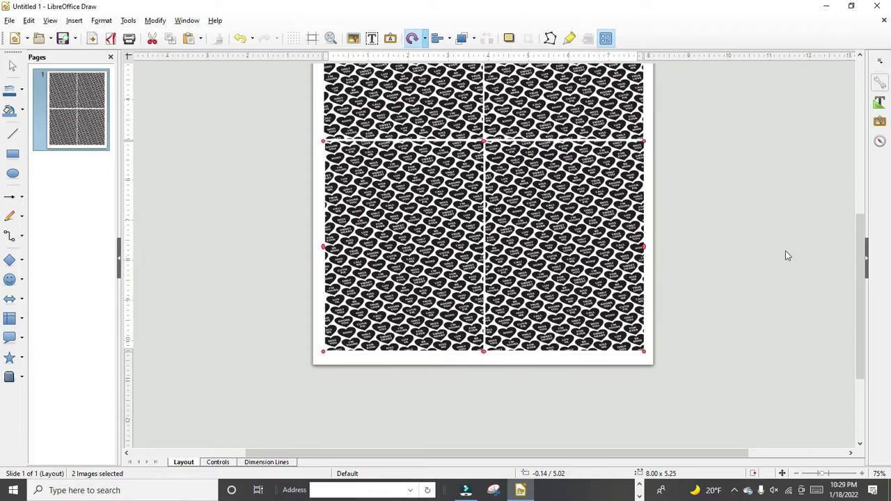
Step: Examine the four-panel layout over the full page, checking the panels' alignment and the page edges
scroll(785, 255, up, 2)
ctrl+scroll(799, 255, down, 1)
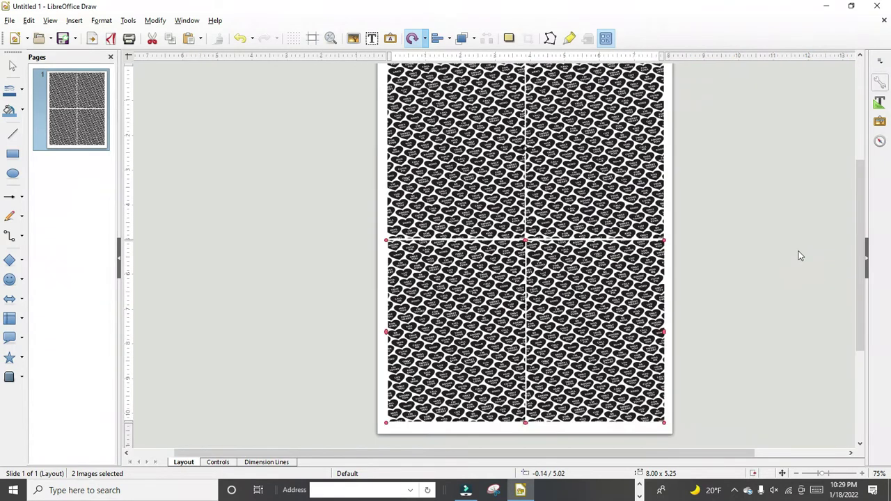
scroll(799, 256, up, 2)
scroll(799, 255, down, 1)
scroll(799, 256, down, 2)
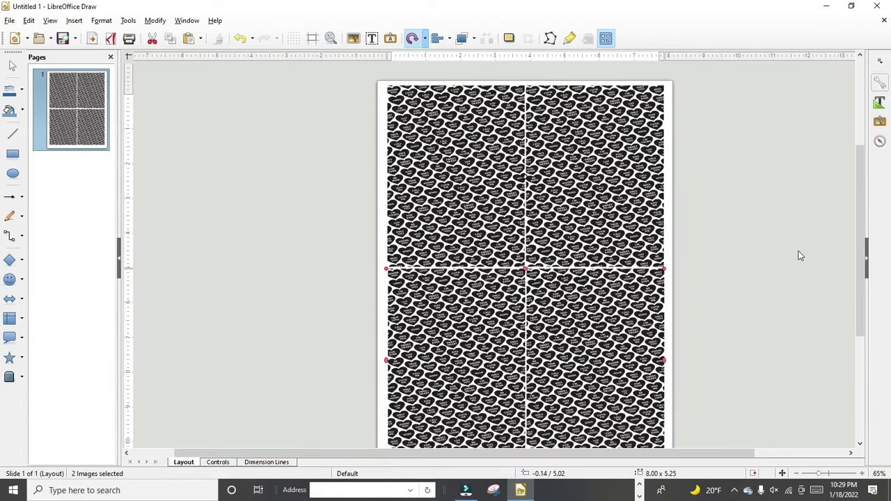
scroll(799, 256, up, 3)
scroll(799, 255, down, 3)
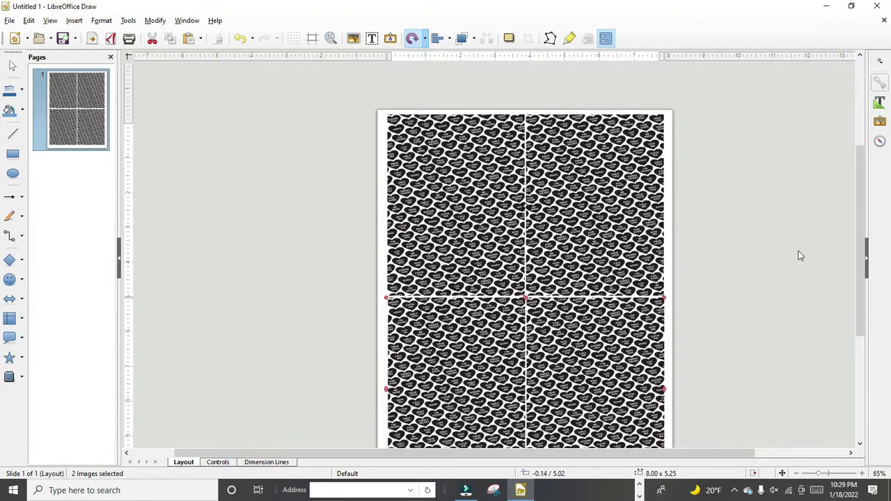
scroll(799, 255, up, 1)
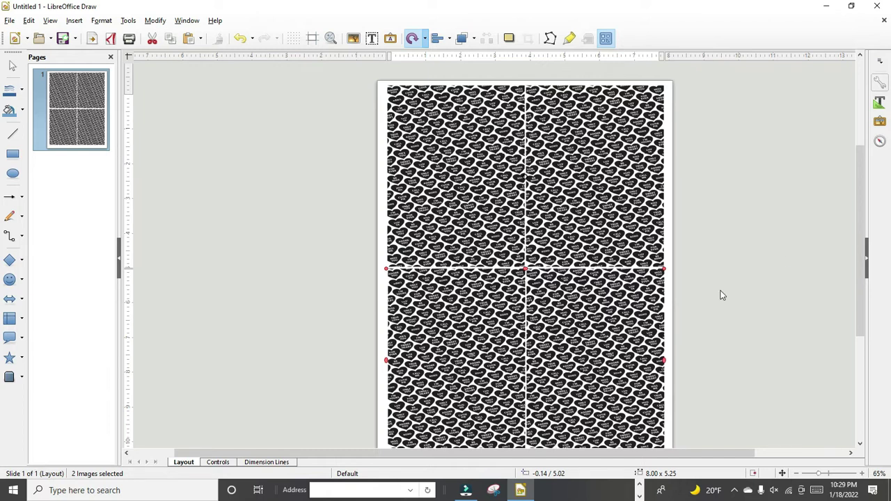
Step: Delete the lower pair of hearts images and the upper-right one, keeping only the upper-left image
click(472, 309)
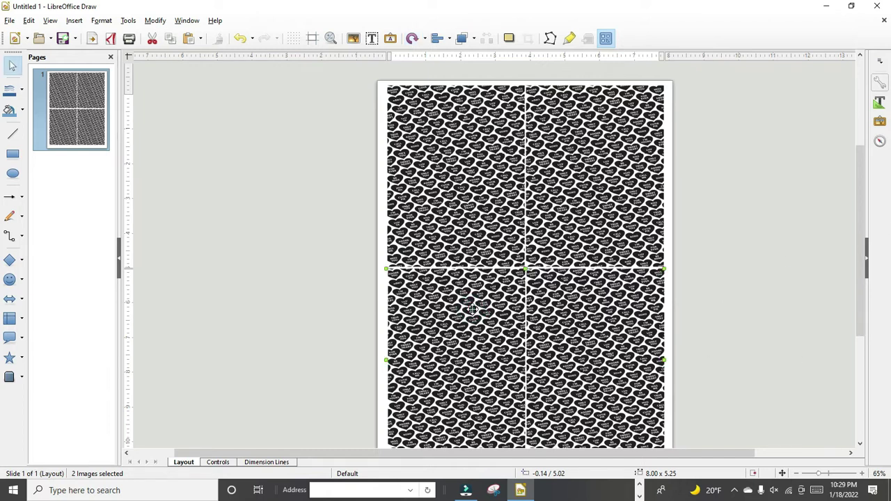
key(Delete)
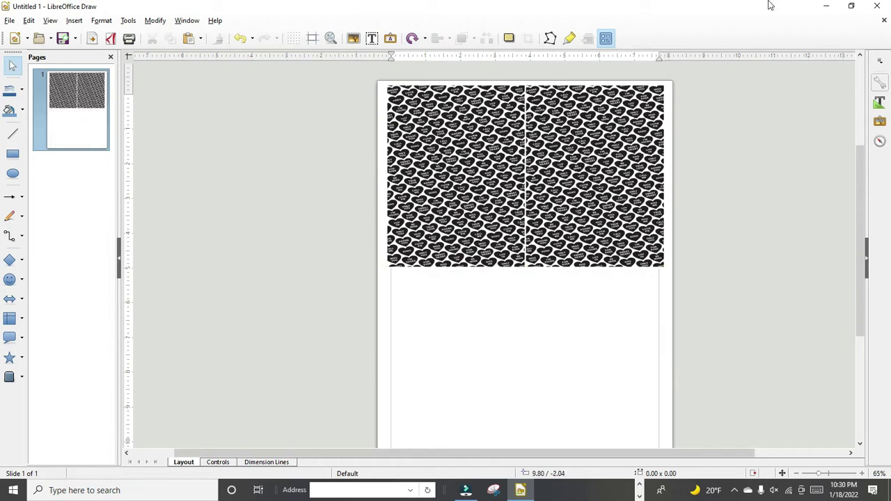
click(416, 240)
click(590, 243)
key(Delete)
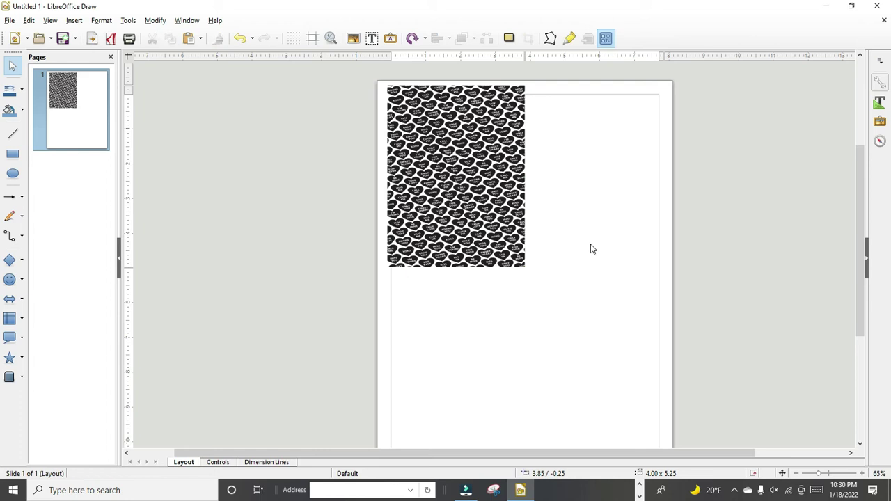
Step: Set the remaining hearts image's width to 3.5 in and its height to 8 in
click(501, 242)
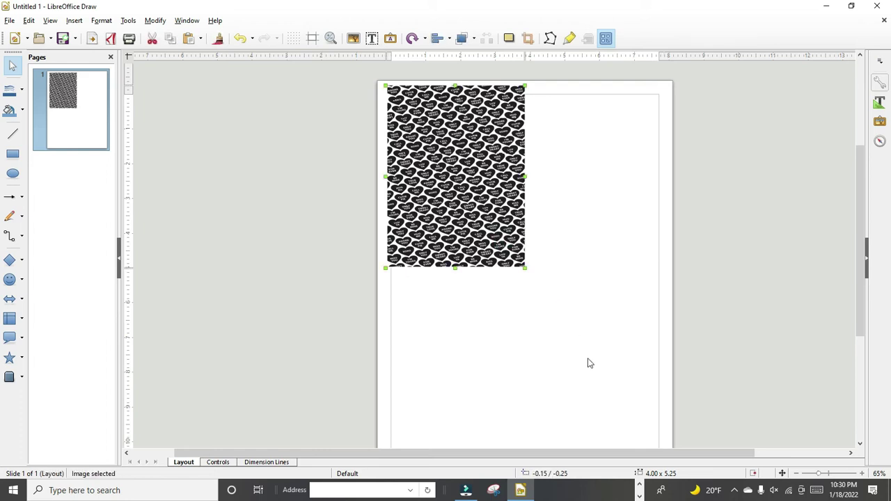
double_click(650, 469)
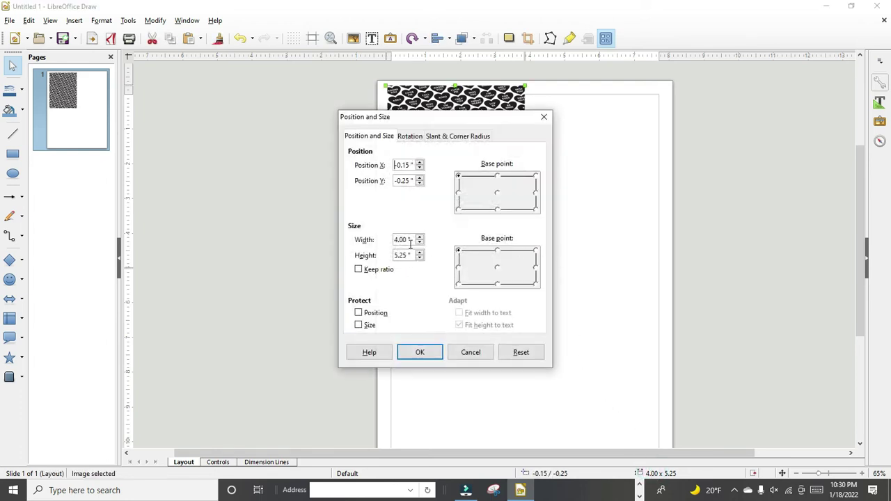
drag(405, 257, 401, 259)
text(8)
drag(408, 238, 381, 243)
text(3.5)
click(419, 352)
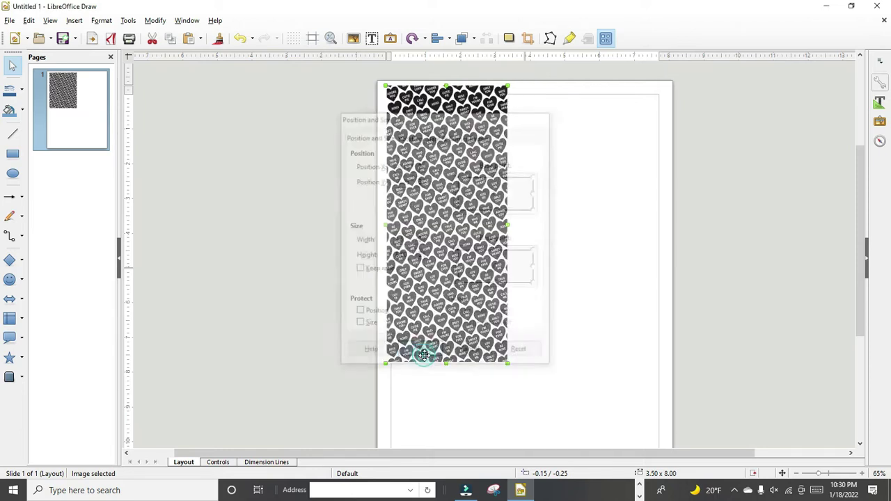
Step: Move the 3.5 × 8 in hearts image just inside the page's upper-left margin, at about 0.15 / 0.15 in
click(517, 420)
mouse_move(476, 270)
mouse_down()
mouse_move(491, 291)
mouse_move(485, 284)
mouse_up()
click(595, 290)
Step: Duplicate the 3.5 × 8 in hearts image and place the copy beside the original, leaving a narrow gap between them
drag(369, 90, 561, 422)
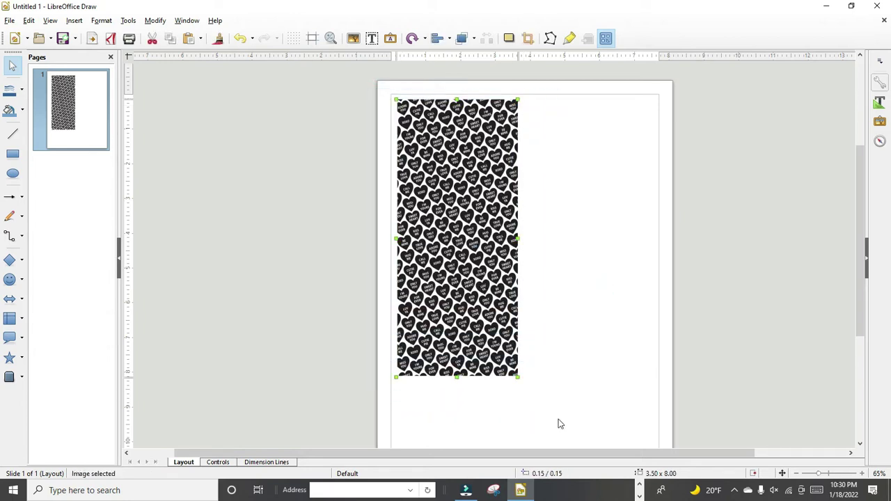
right_click(554, 200)
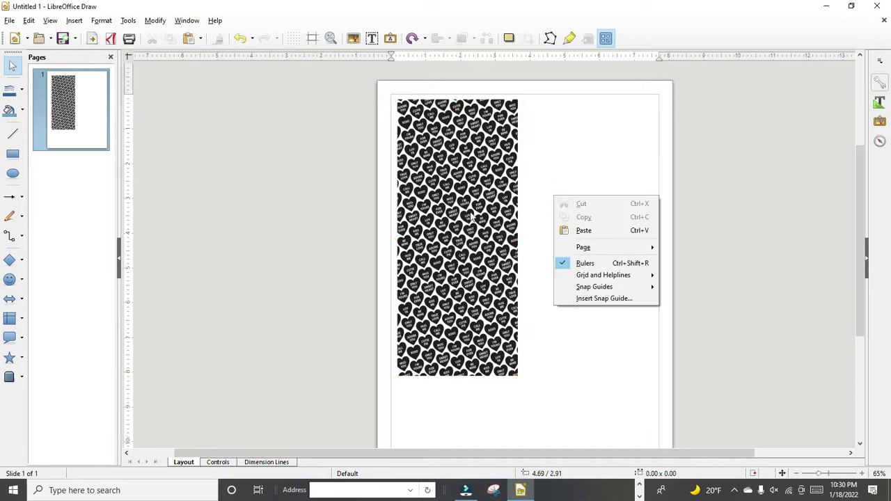
click(565, 230)
drag(480, 217, 597, 216)
click(802, 231)
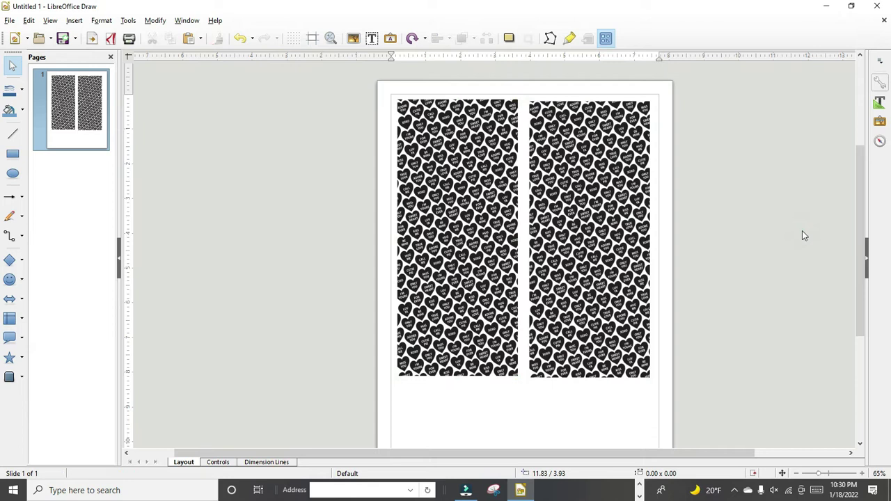
Step: Add a blank second page to the drawing
right_click(73, 143)
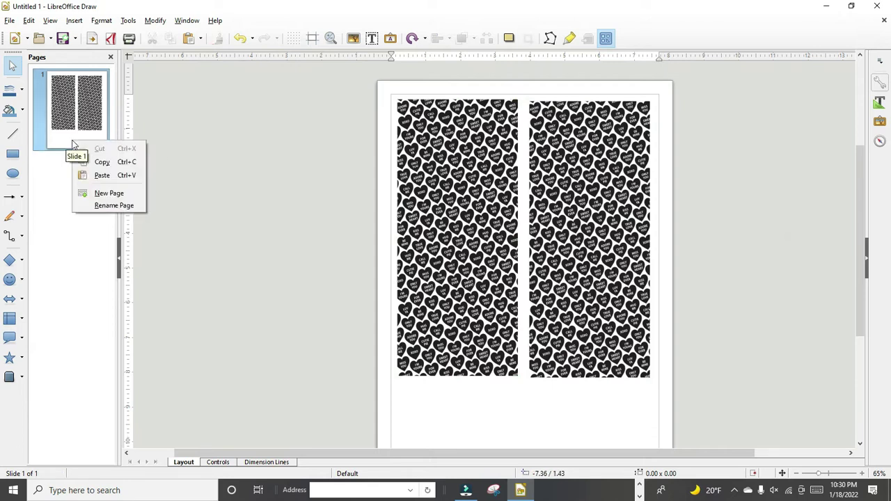
click(105, 193)
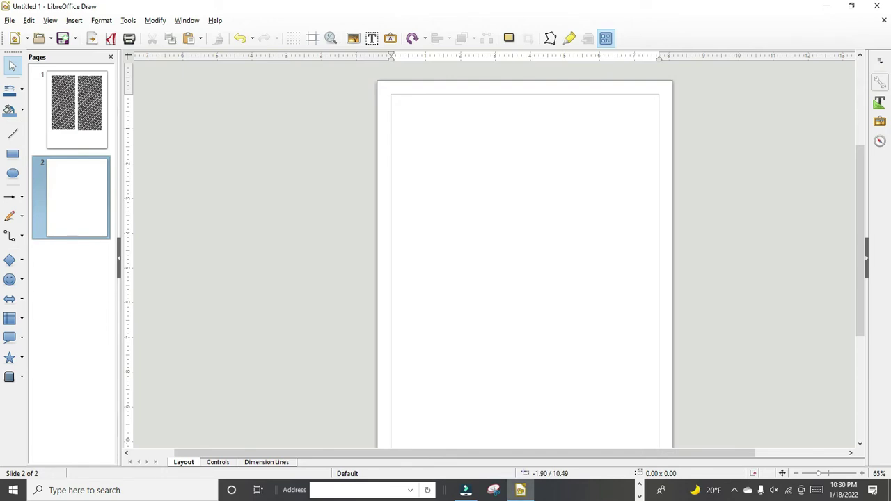
Step: Switch to Sweet Hearts.pdf and bring page 3's plaid hearts pattern into view, zoomed out enough to capture its upper part
click(524, 490)
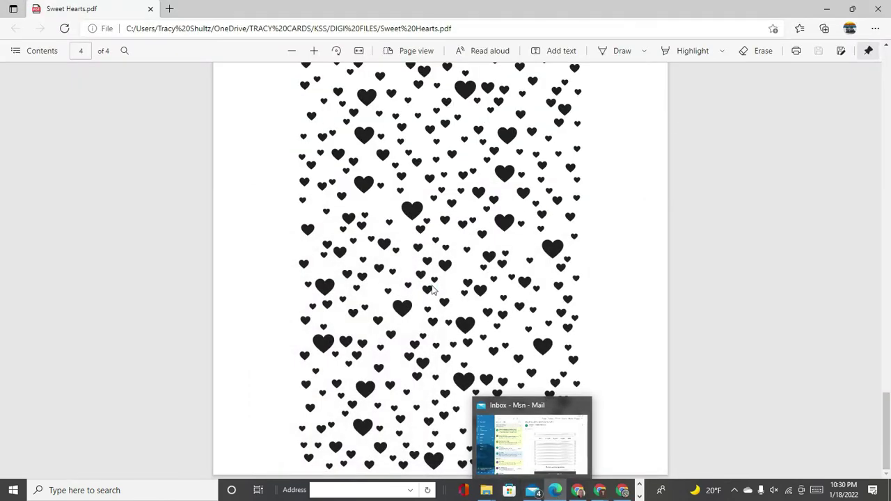
scroll(430, 291, up, 5)
scroll(431, 289, up, 5)
scroll(432, 288, down, 4)
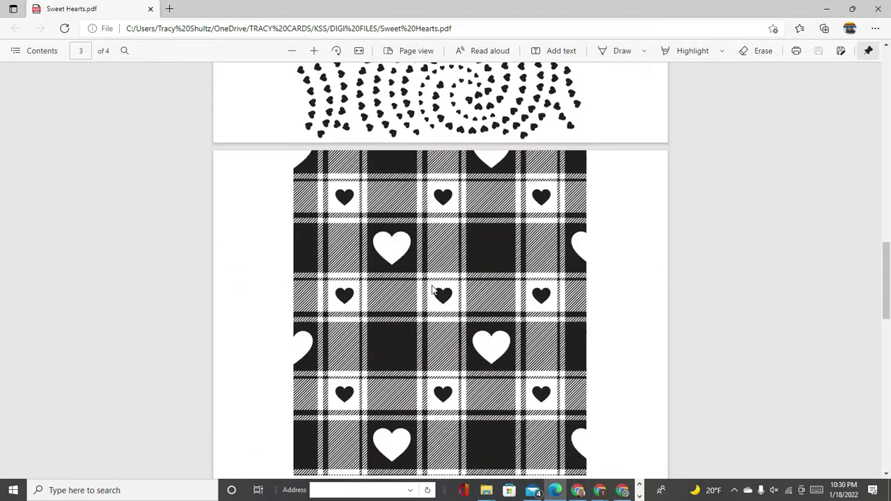
scroll(432, 290, down, 3)
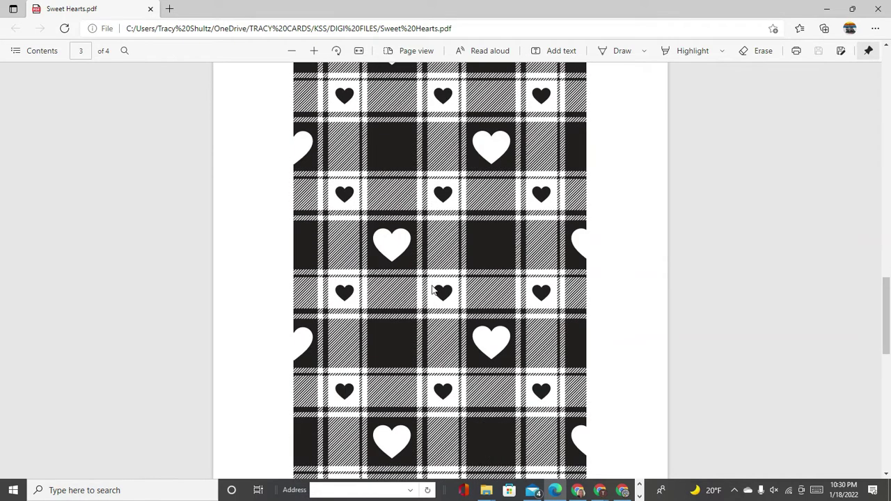
ctrl+scroll(432, 289, down, 1)
ctrl+scroll(432, 289, down, 1)
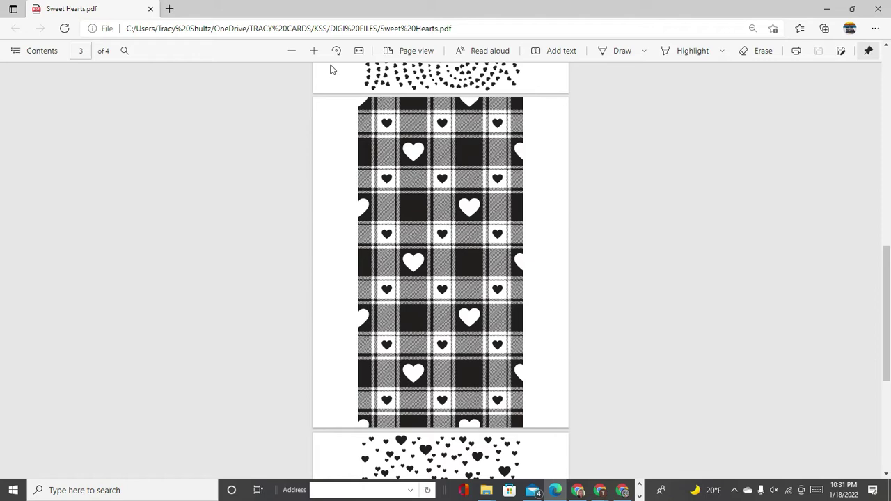
click(313, 51)
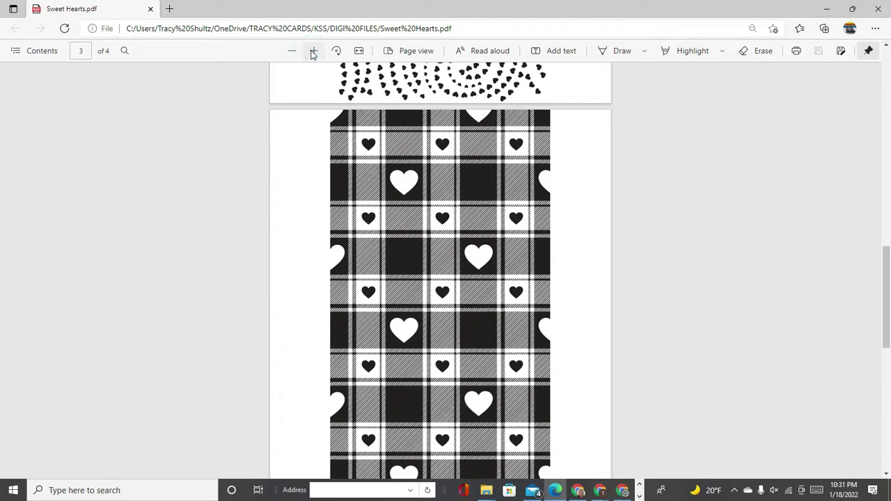
click(312, 53)
click(312, 53)
click(312, 52)
scroll(375, 161, down, 2)
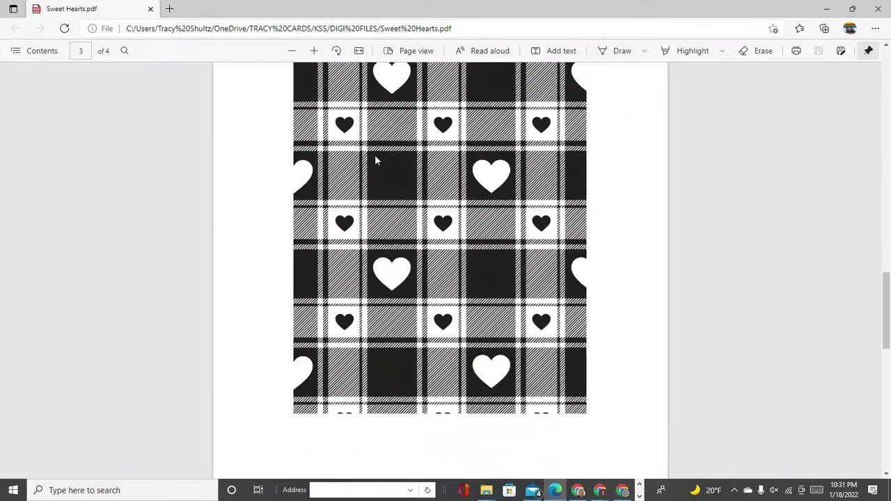
scroll(375, 161, down, 2)
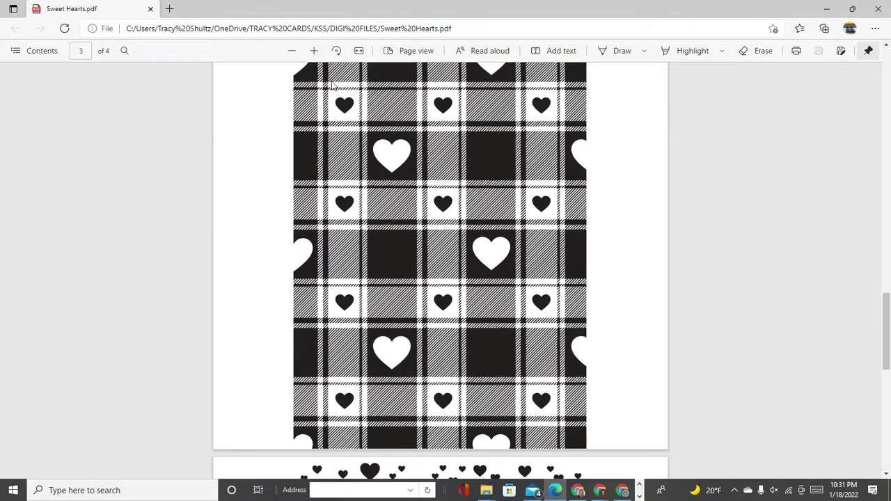
click(293, 51)
click(293, 52)
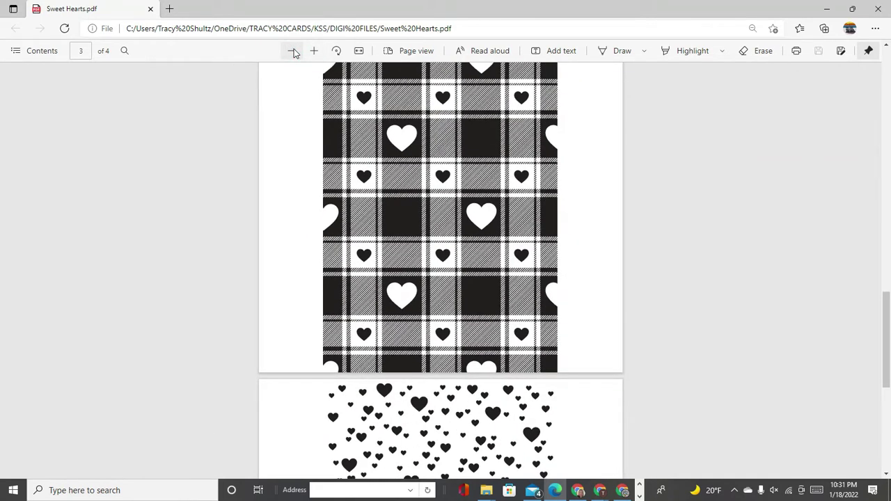
click(293, 53)
click(293, 53)
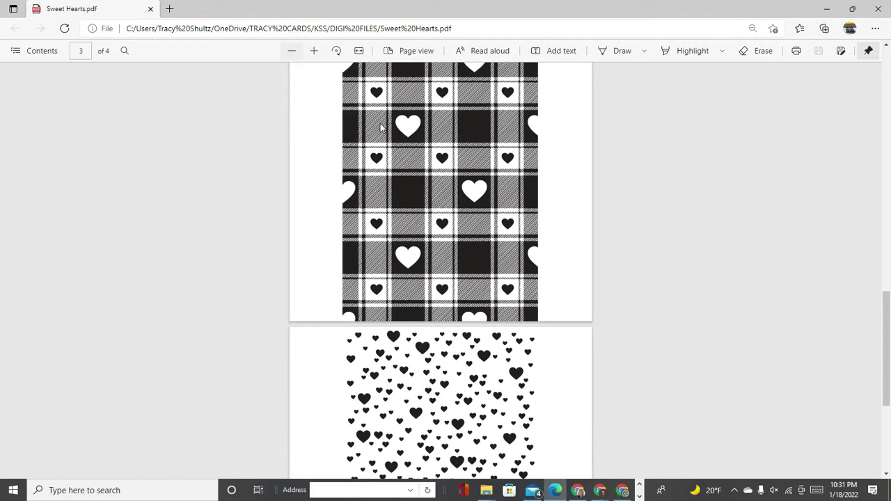
scroll(393, 143, up, 3)
scroll(399, 153, down, 1)
scroll(400, 153, up, 1)
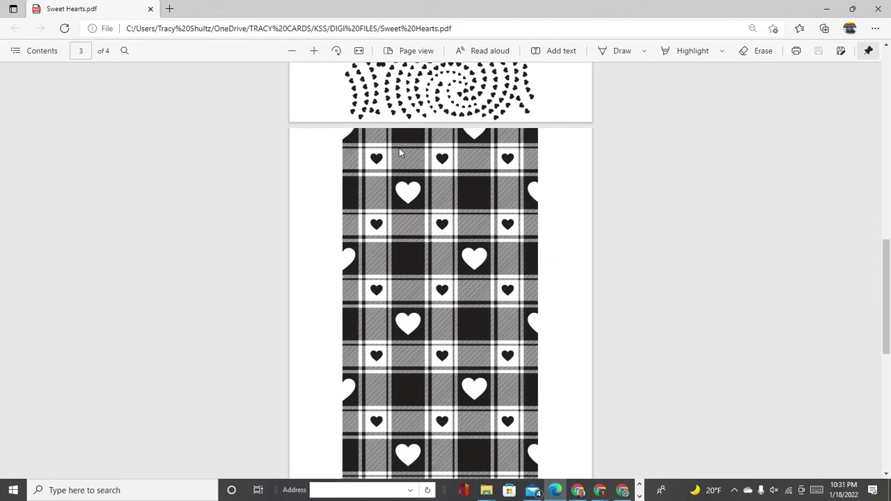
Step: Snip the upper part of the plaid hearts pattern across its full width with Snipping Tool and copy the snip
click(639, 496)
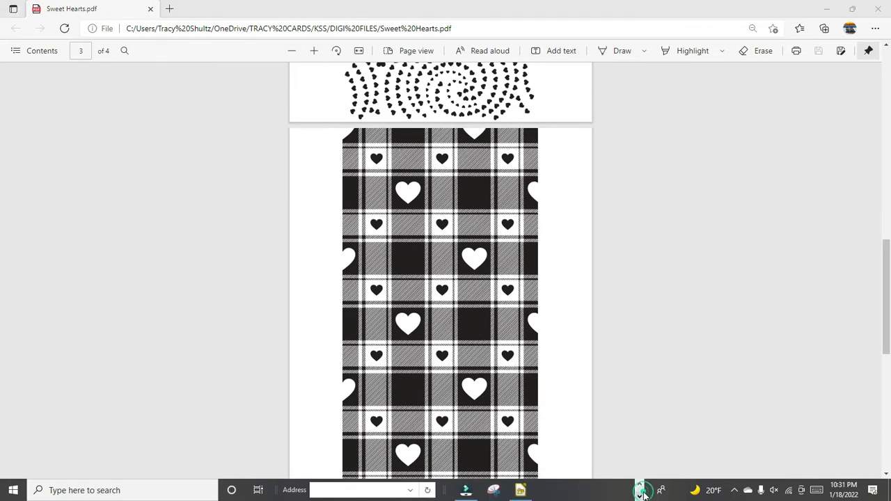
click(494, 490)
click(515, 275)
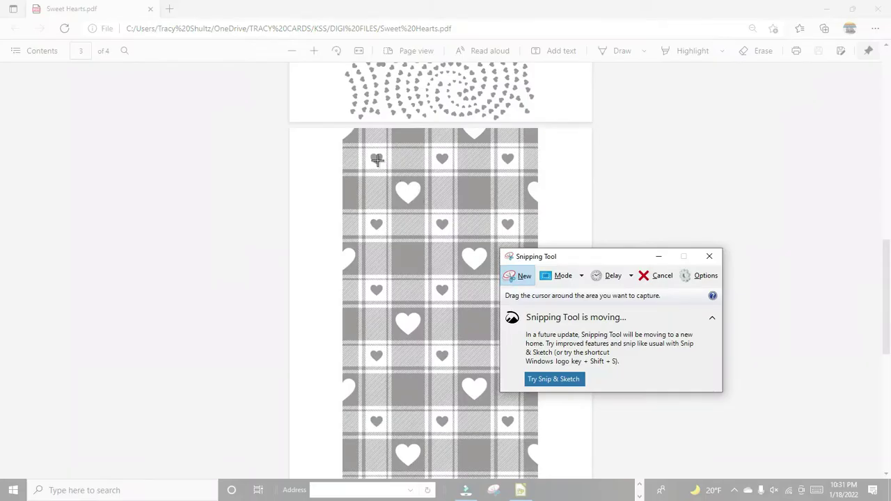
drag(341, 130, 540, 345)
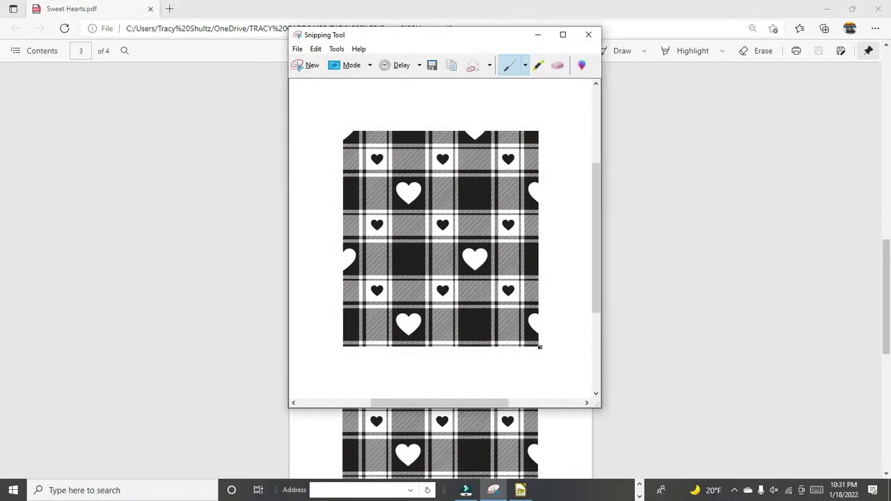
click(316, 49)
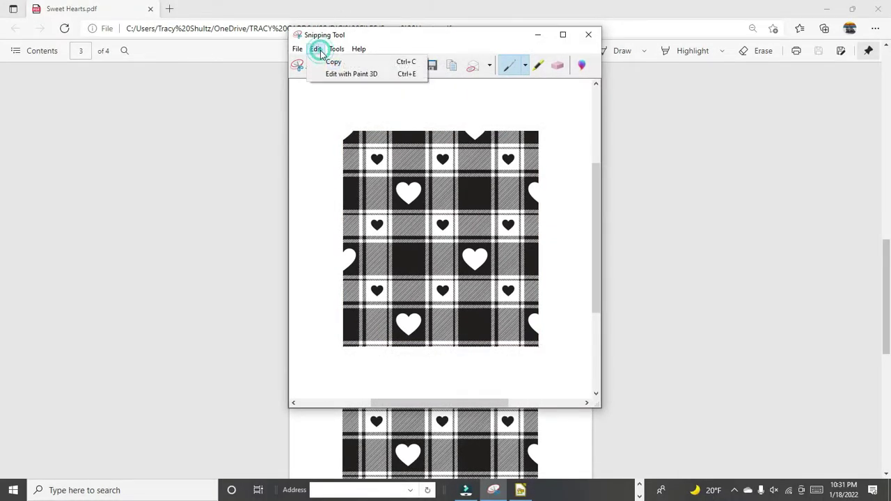
click(329, 65)
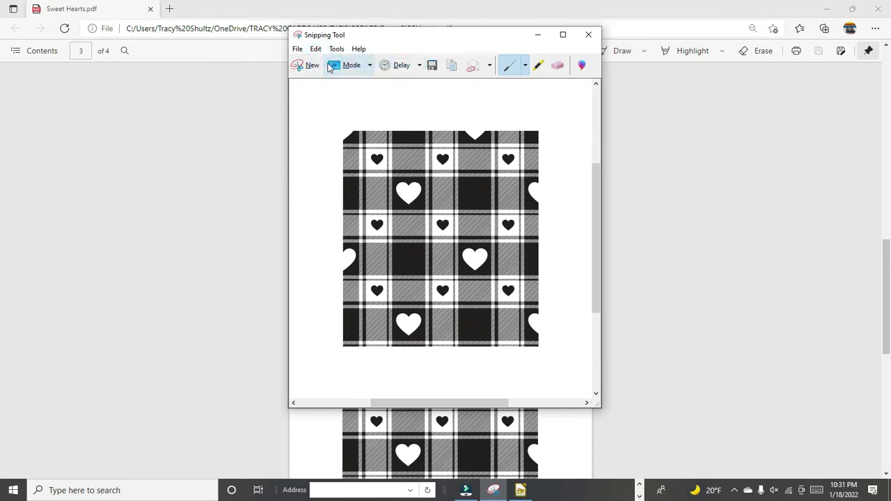
Step: Switch to LibreOffice Draw, paste the plaid snip onto page 2, and move it to the upper-left corner at about -0.12 / -0.04 in
click(520, 490)
right_click(450, 241)
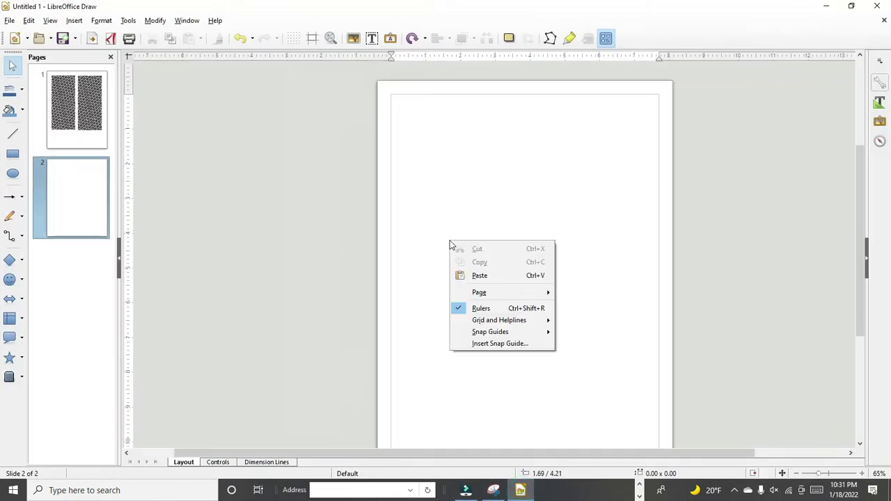
click(467, 274)
drag(496, 251, 451, 158)
Step: Set the plaid image's width to 4.00 in and its height to 5.25 in
double_click(660, 474)
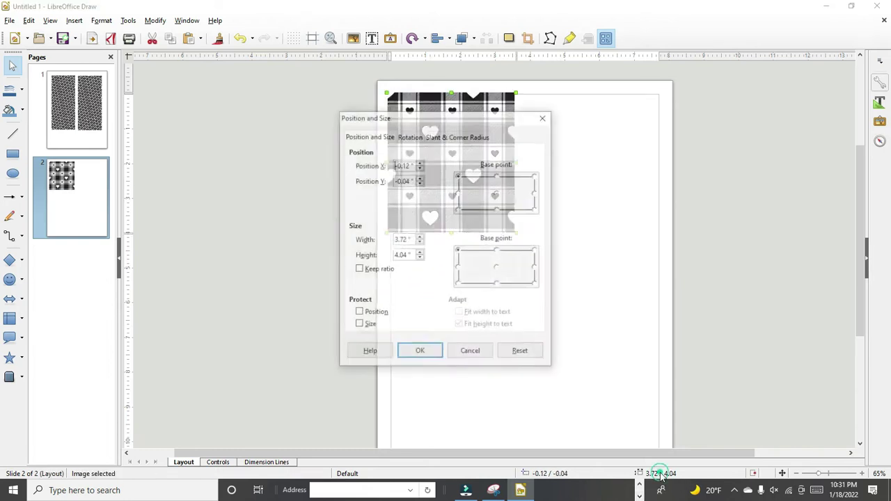
click(419, 237)
double_click(408, 238)
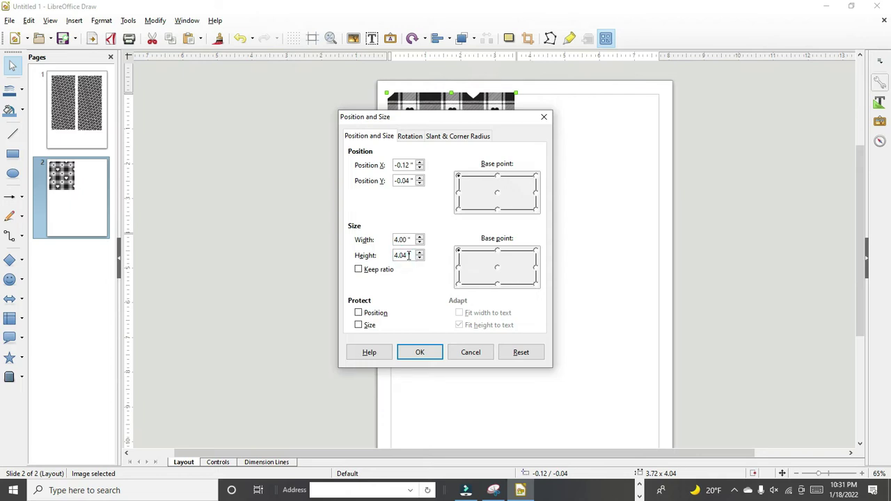
click(407, 255)
text(5.25)
click(424, 356)
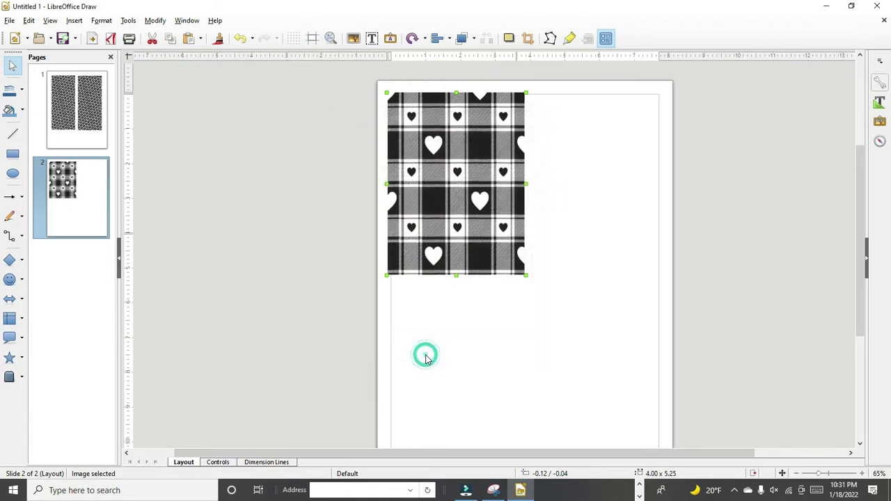
Step: Duplicate the plaid image and arrange the two side by side across the top, starting at about -0.20 / -0.10 in
right_click(496, 249)
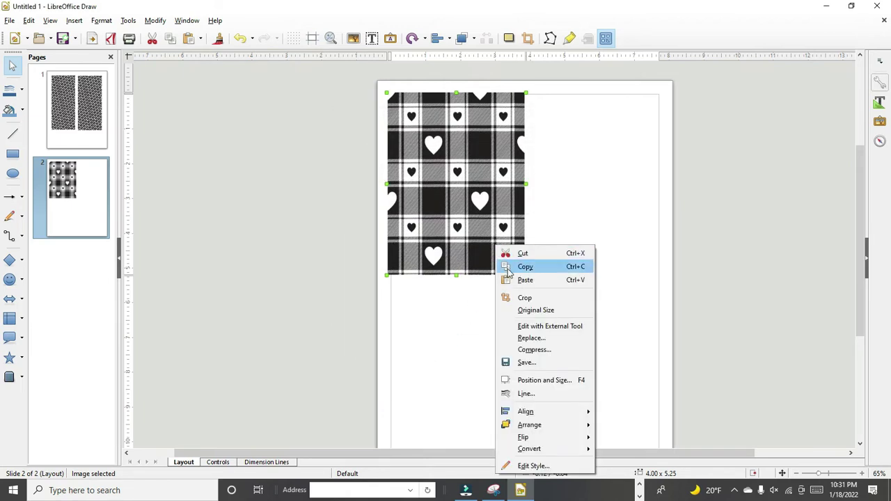
click(515, 265)
right_click(574, 197)
click(588, 227)
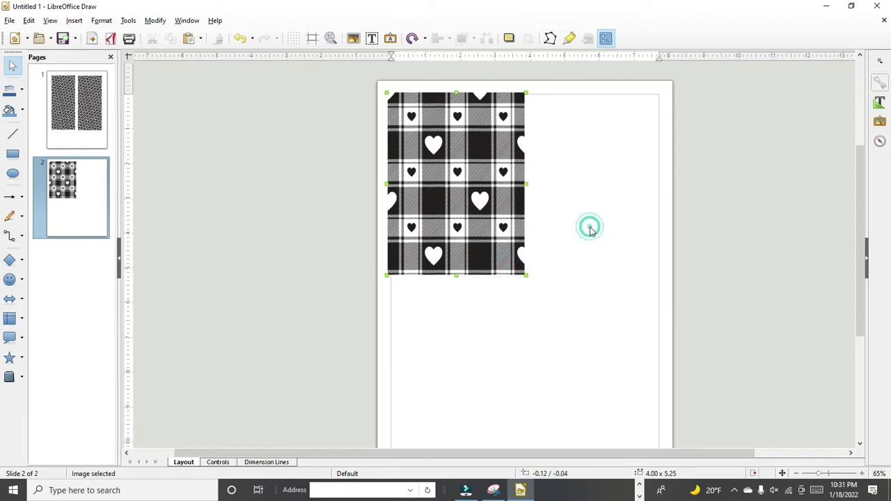
drag(496, 205, 473, 208)
drag(573, 222, 572, 217)
click(596, 310)
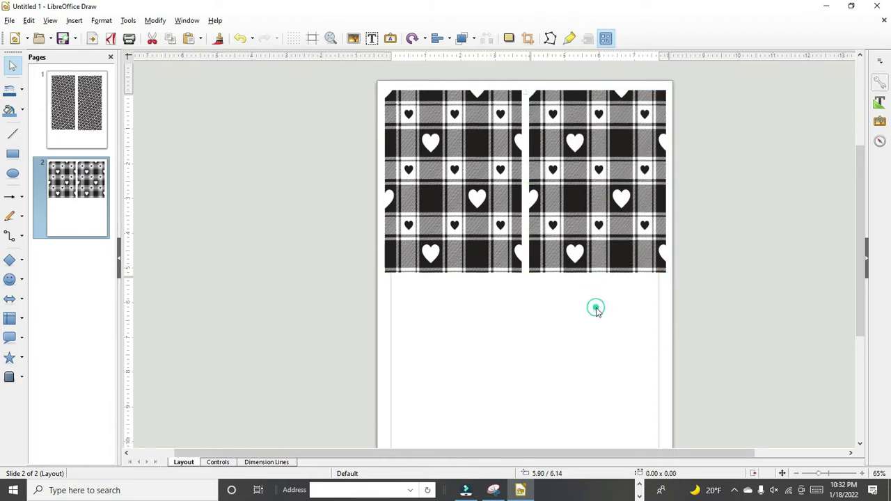
Step: Duplicate the pair of plaid images, place the copies directly below at about -0.15 / 5.25 in, and check the four-panel layout
drag(345, 68, 778, 399)
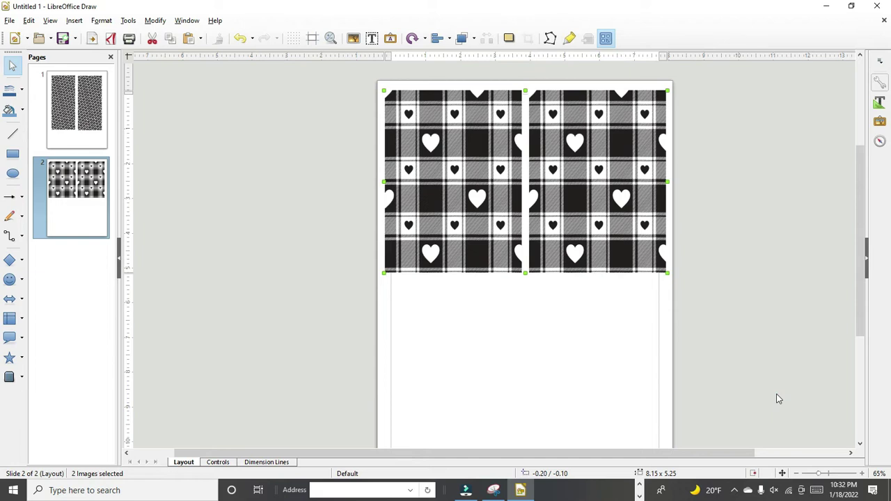
right_click(619, 244)
click(626, 265)
right_click(615, 306)
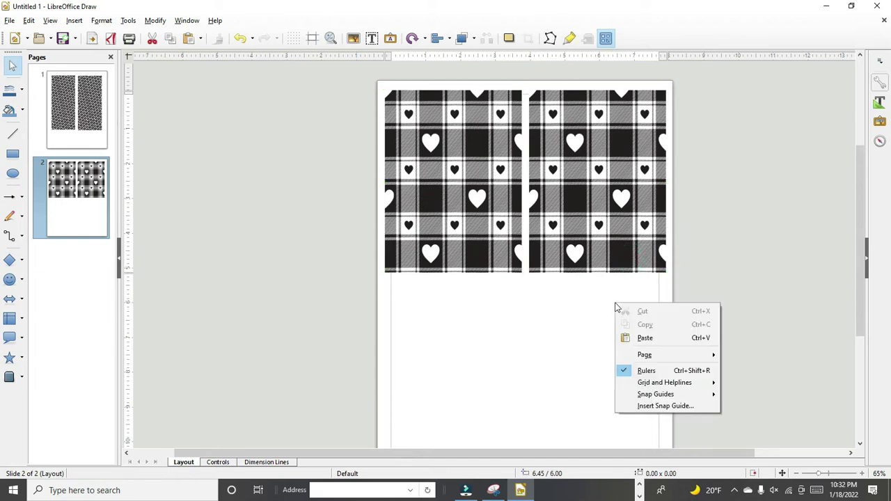
click(641, 337)
drag(585, 223, 588, 409)
scroll(691, 344, down, 3)
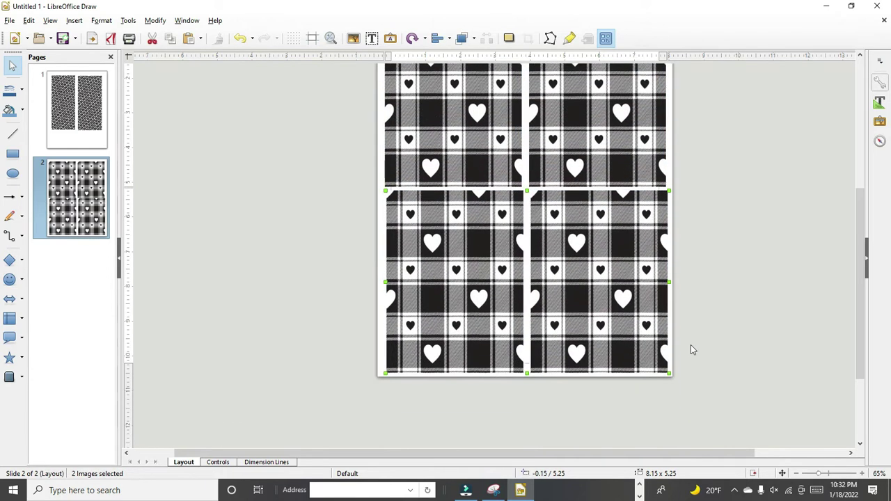
click(791, 244)
scroll(791, 243, up, 1)
scroll(791, 243, down, 1)
scroll(792, 244, up, 1)
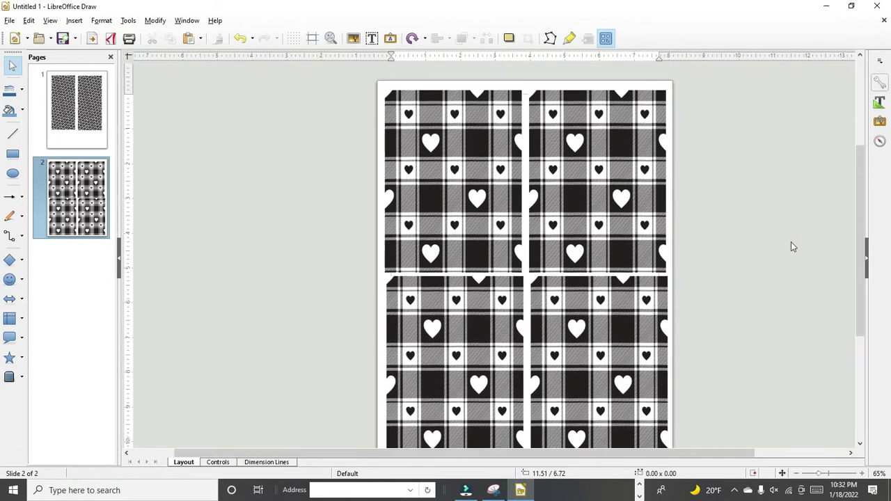
scroll(791, 242, down, 1)
Step: Add a blank third page after the plaid page
right_click(75, 203)
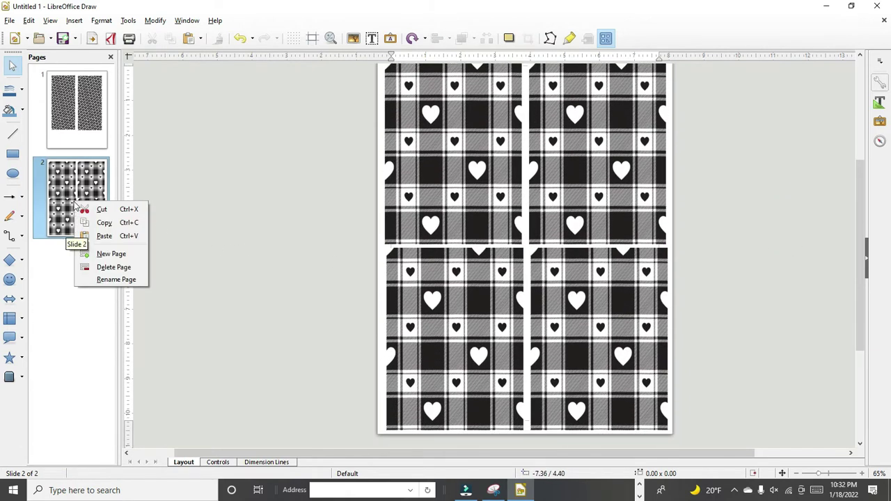
click(101, 253)
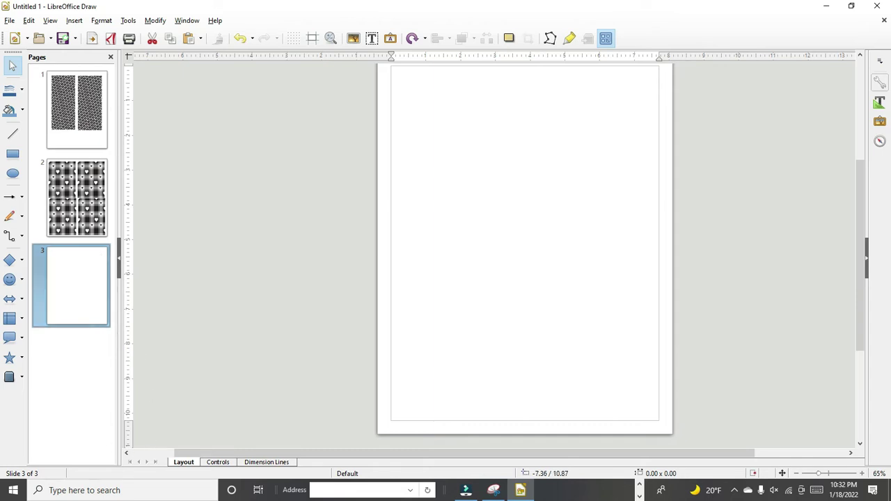
Step: Discard the old plaid snip and bring the swirling-hearts page of Sweet Hearts.pdf into view
click(493, 490)
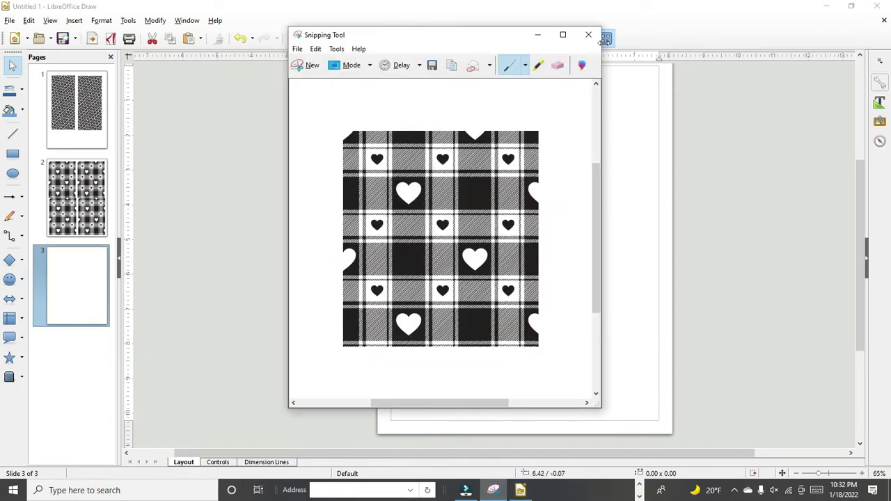
click(588, 34)
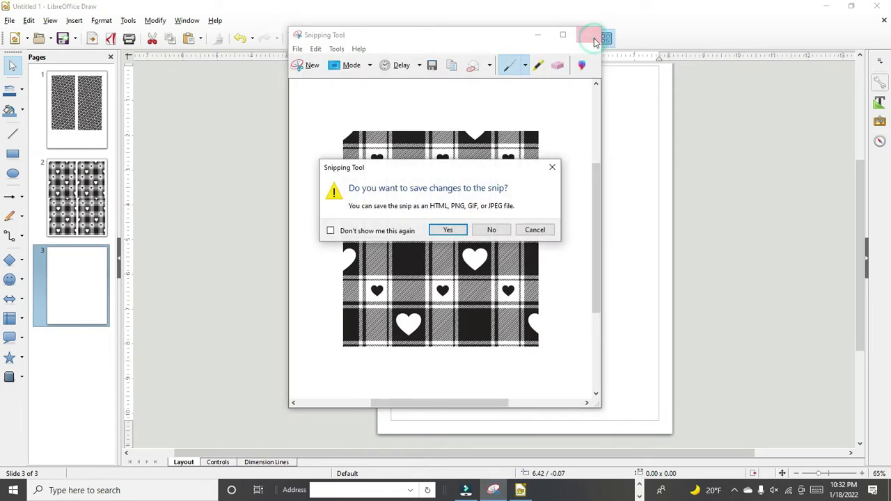
click(499, 237)
click(826, 7)
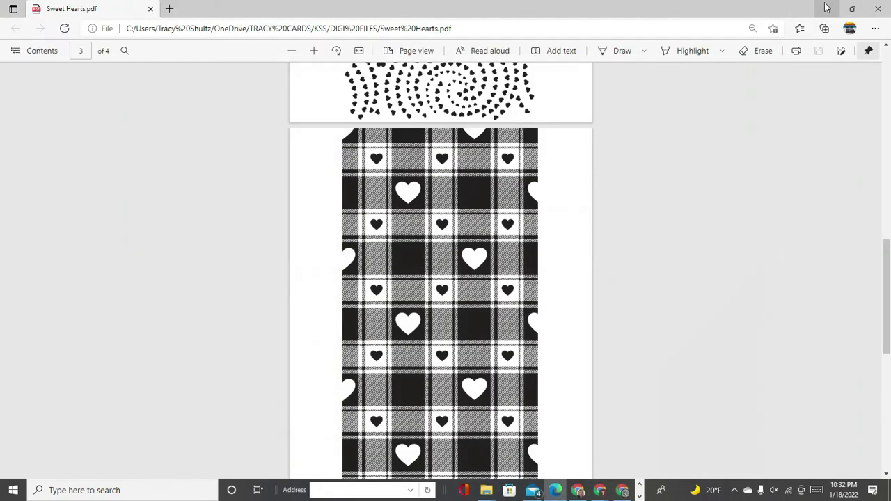
scroll(471, 183, up, 6)
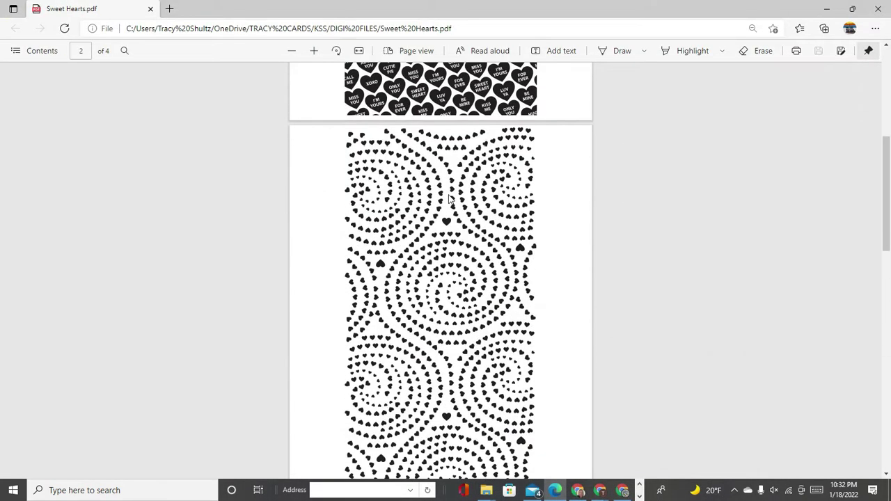
scroll(449, 199, down, 2)
scroll(449, 199, up, 2)
click(639, 496)
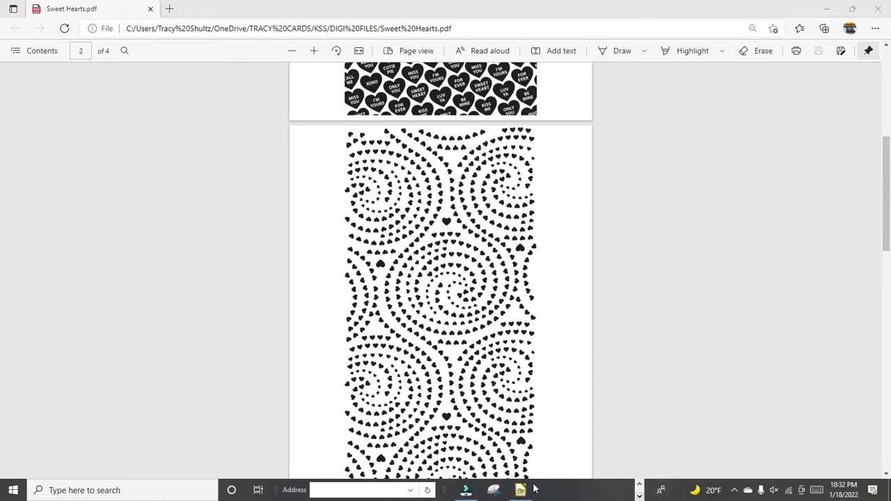
click(493, 491)
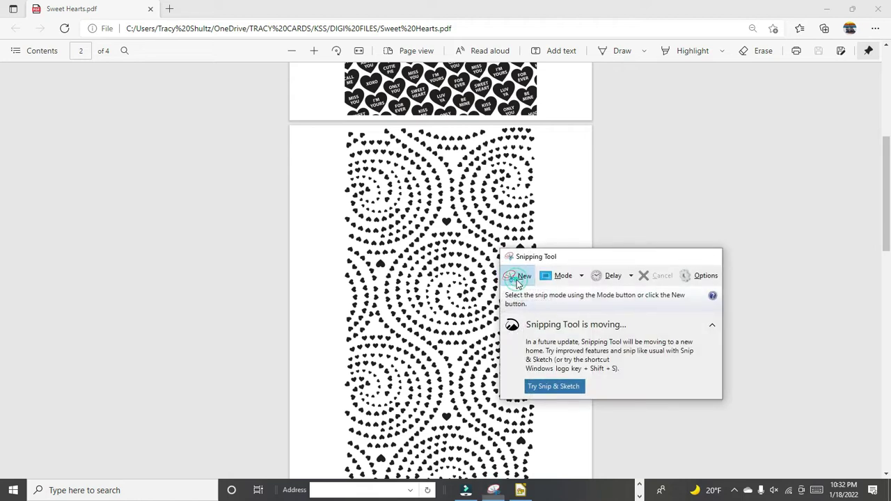
click(519, 276)
drag(347, 132, 533, 415)
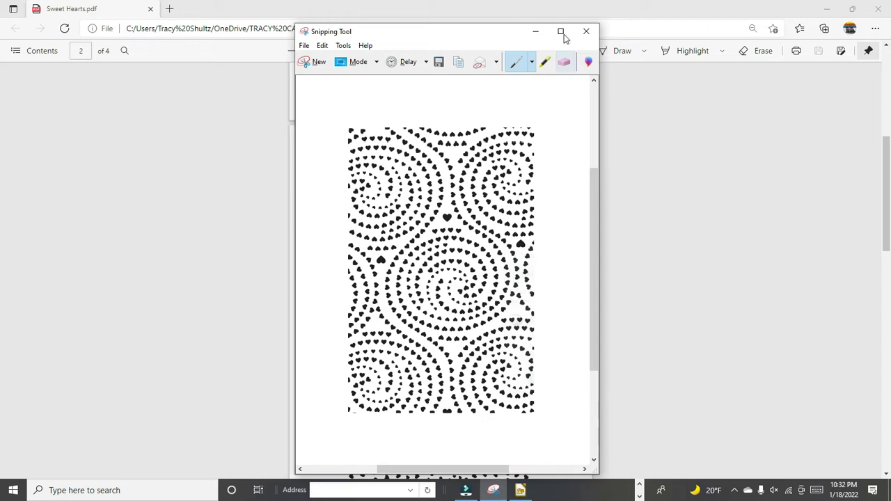
click(585, 31)
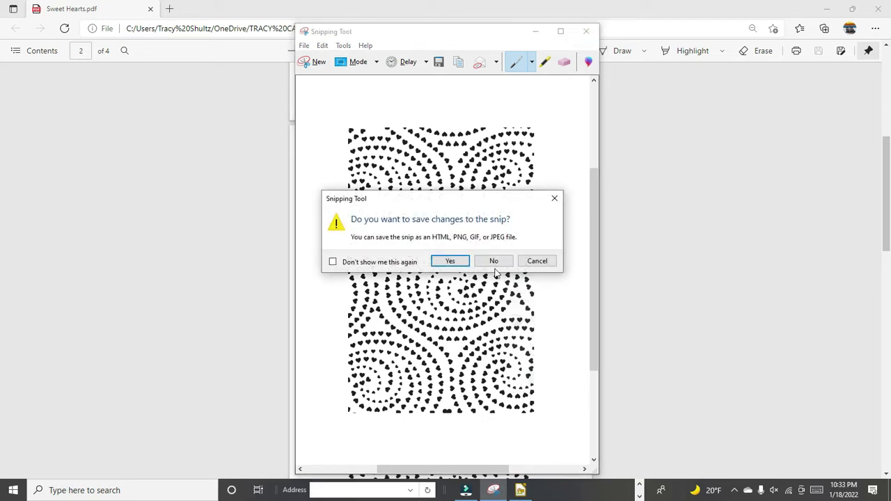
click(494, 262)
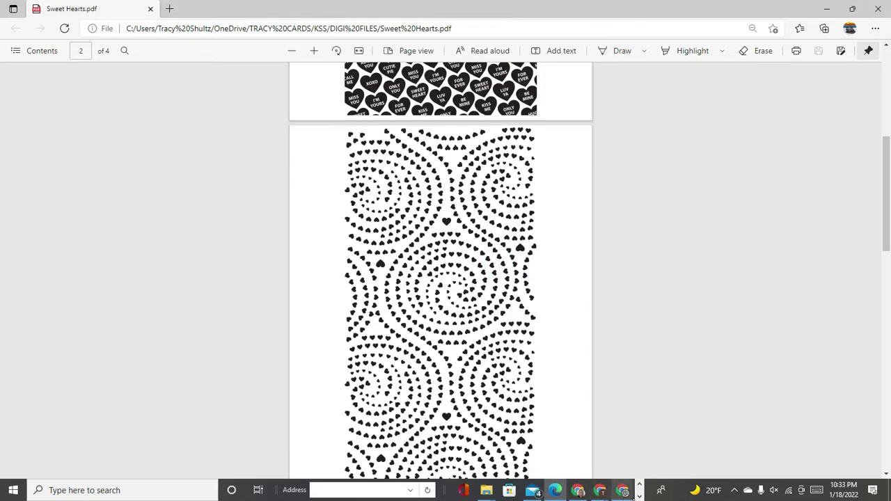
Step: Capture the full width of the visible swirling-hearts pattern with Snipping Tool and copy the snip
click(639, 495)
click(493, 491)
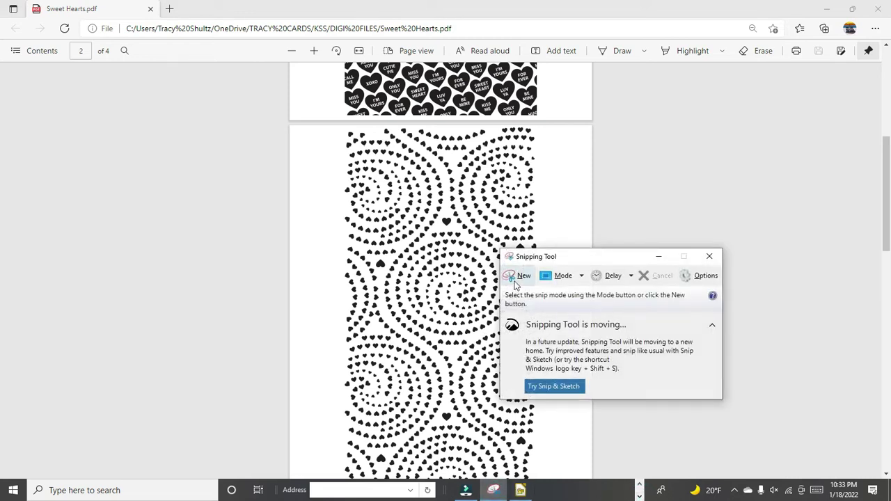
click(515, 279)
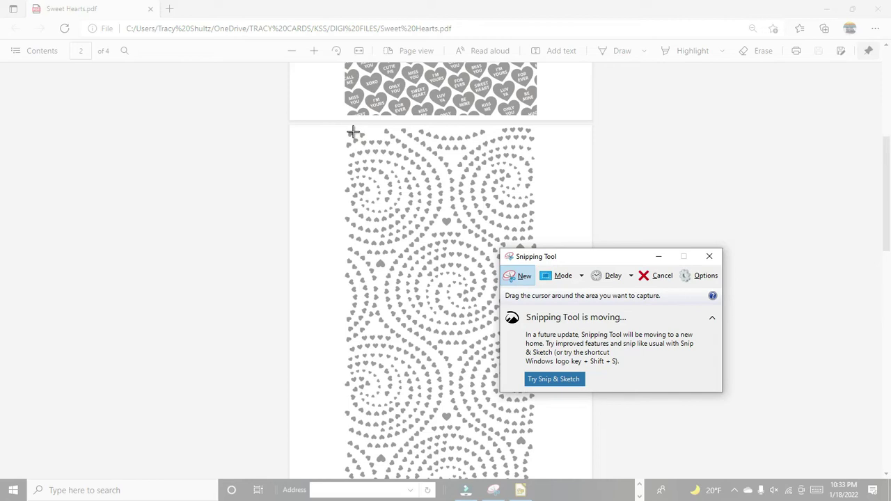
drag(341, 128, 538, 478)
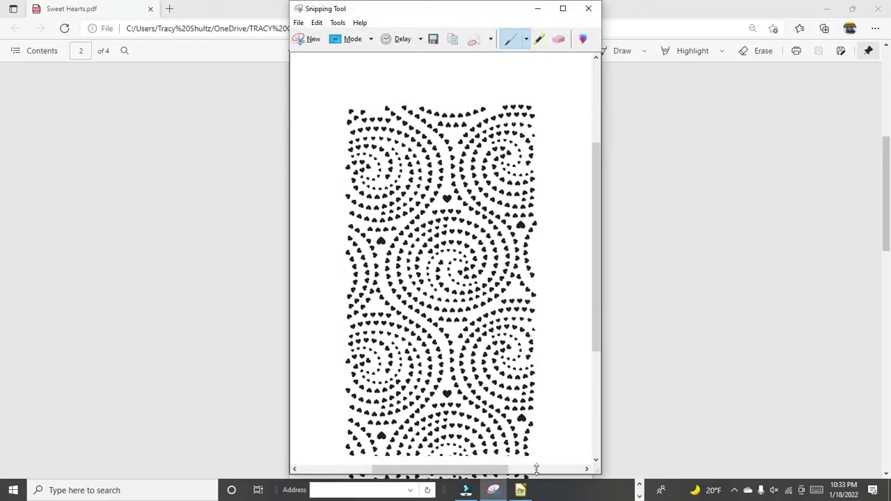
right_click(422, 222)
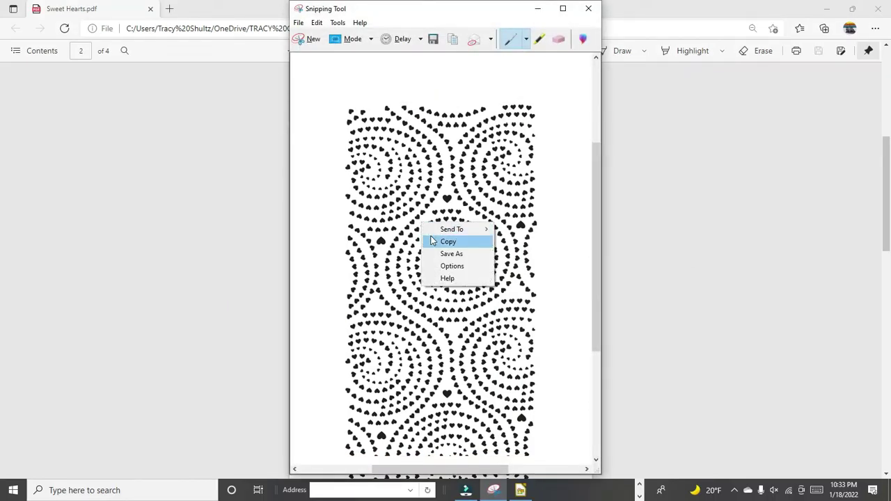
click(428, 238)
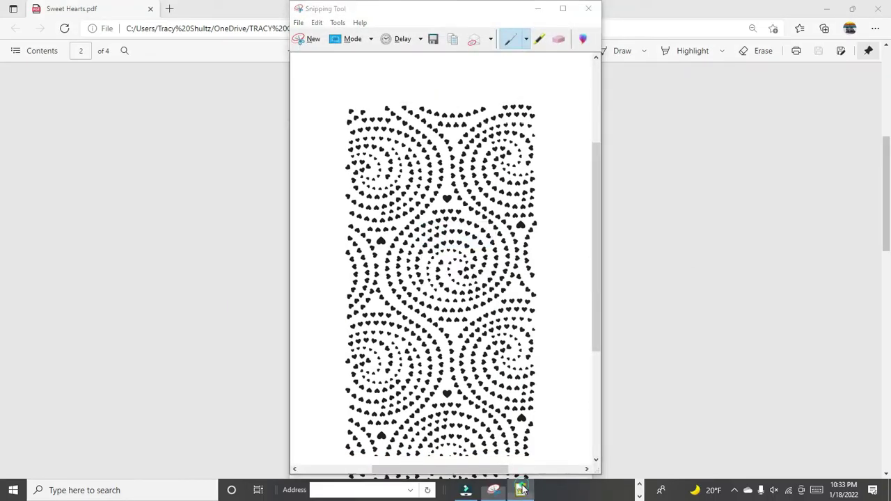
Step: Switch to LibreOffice Draw and paste the swirling-hearts snip onto the blank third page
click(520, 490)
right_click(491, 290)
click(506, 320)
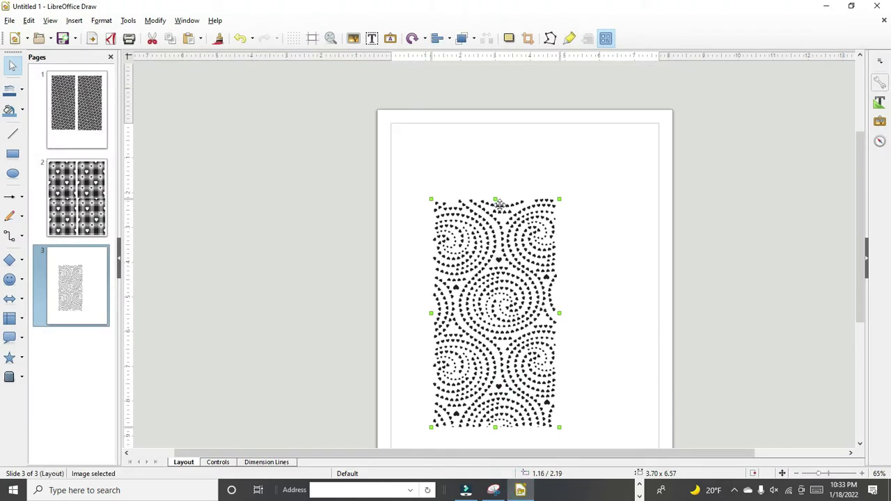
Step: Rotate the swirl image a quarter turn clockwise and move it to the page's upper-left margin corner at about 0.04 / 0.00 in
click(496, 199)
click(494, 224)
click(492, 198)
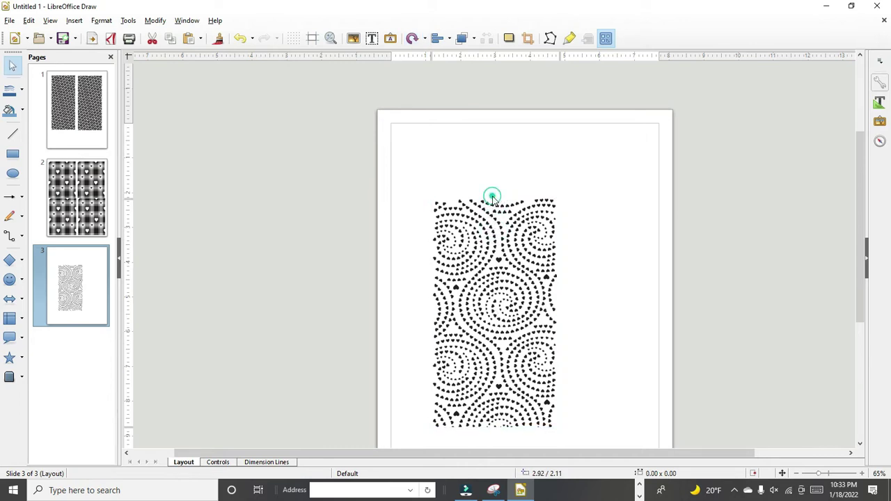
click(499, 201)
click(496, 198)
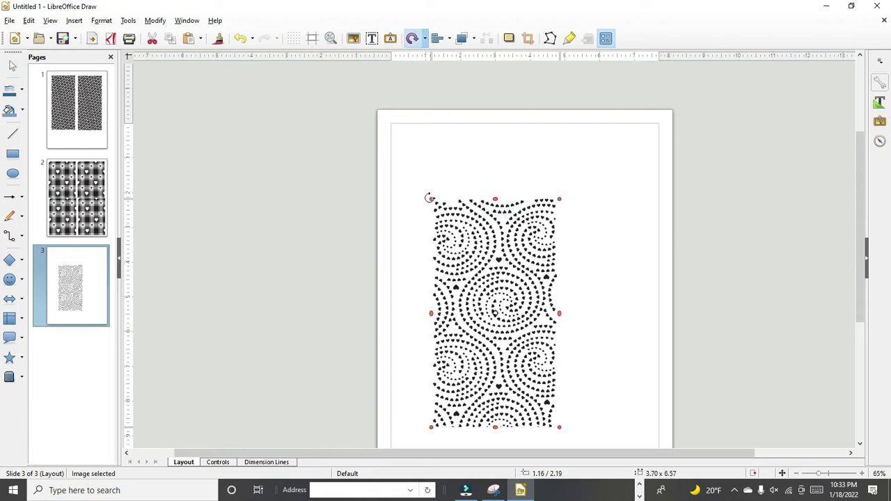
drag(431, 200, 602, 255)
drag(534, 309, 543, 184)
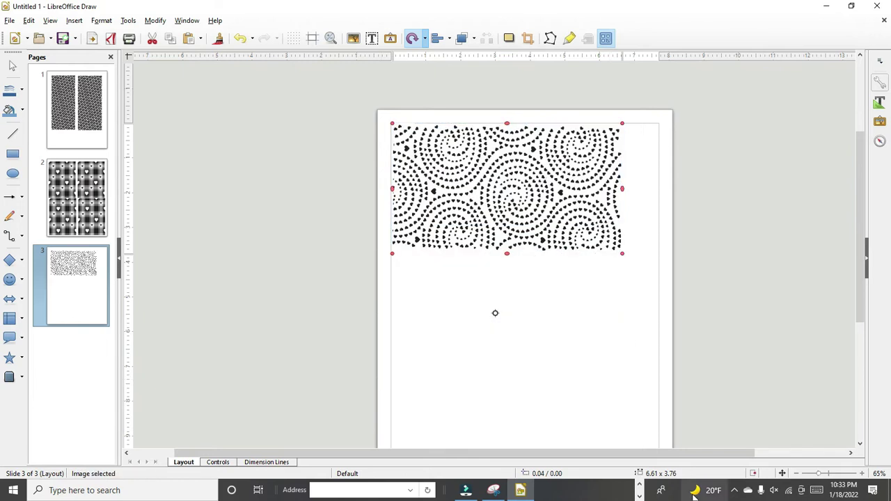
Step: Set the swirl image's width to 8.50 in and height to 3.50 in, and move it to about -0.30 / -0.15 in
double_click(668, 474)
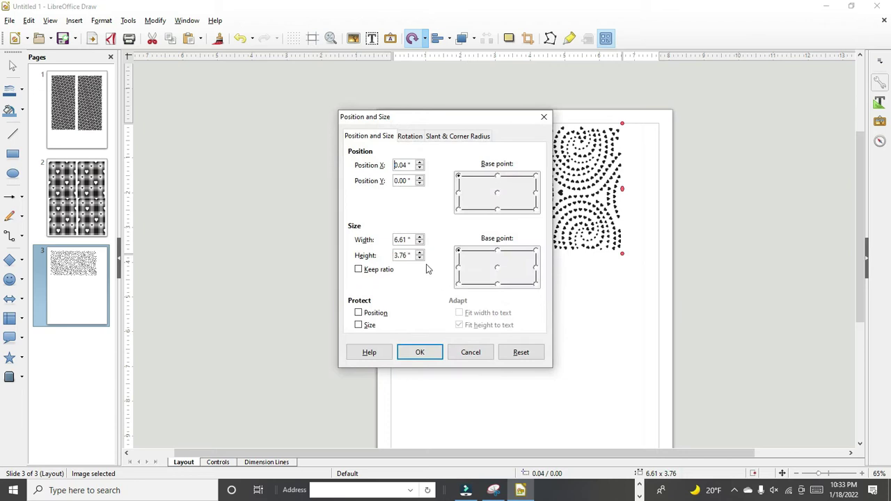
double_click(406, 239)
double_click(404, 255)
click(420, 352)
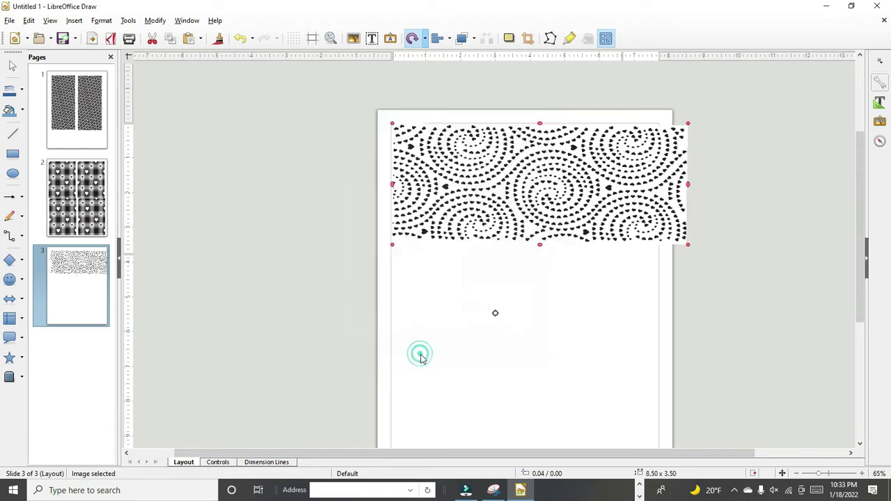
drag(604, 217, 594, 211)
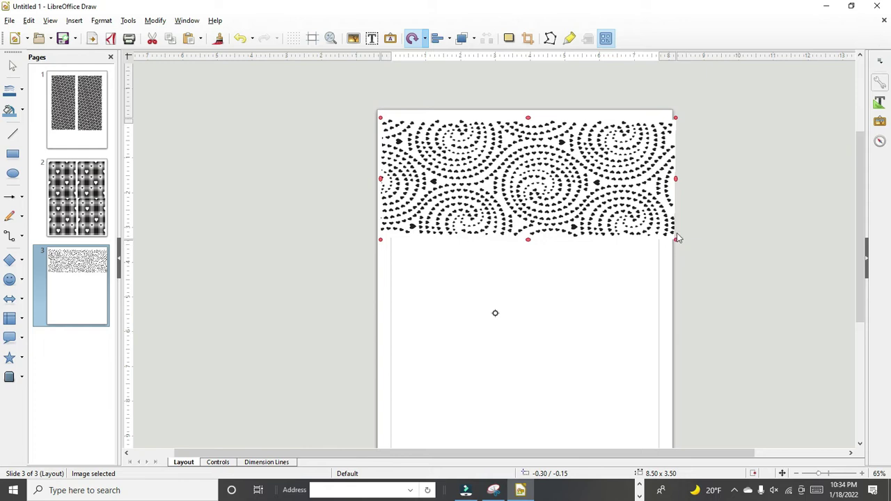
Step: Shrink the swirl image to about 7.60 × 3.13 in and place it within the page margins at about 0.00 / 0.07 in
click(606, 264)
click(630, 228)
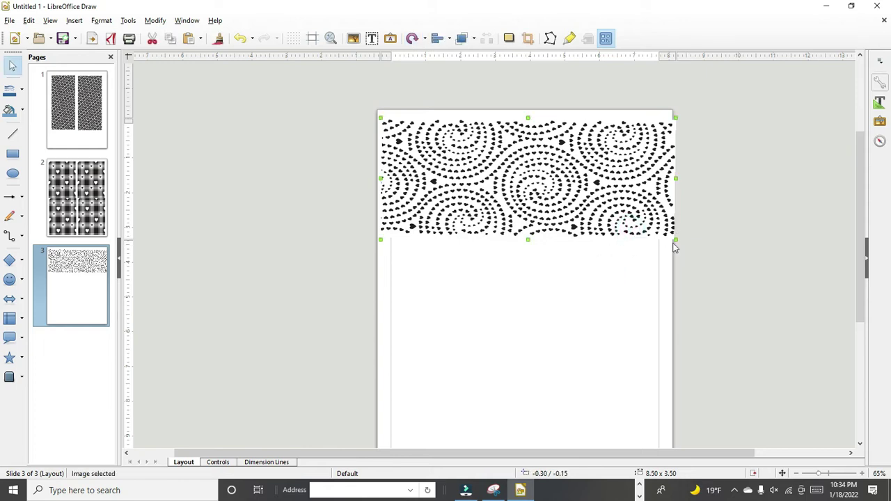
drag(675, 239, 647, 225)
drag(568, 159, 576, 170)
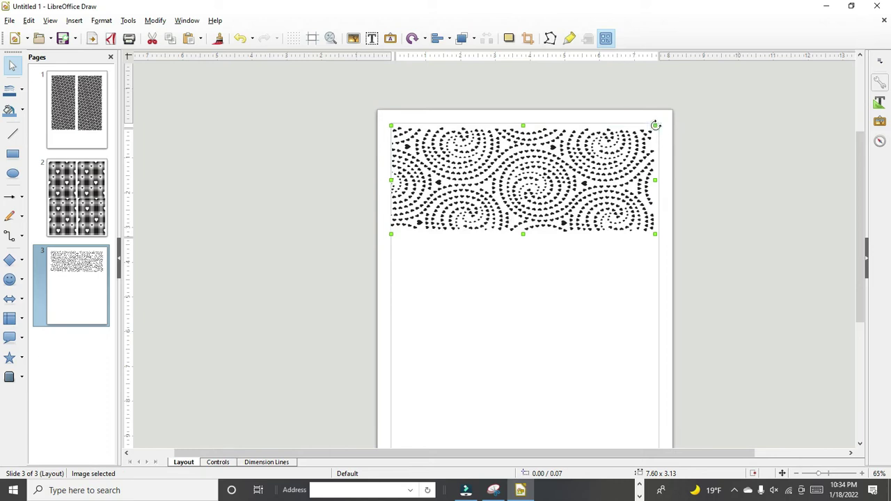
Step: Straighten the swirl image with a slight rotation and nudge it to about 0.03 / 0.05 in
click(655, 125)
drag(655, 125, 654, 124)
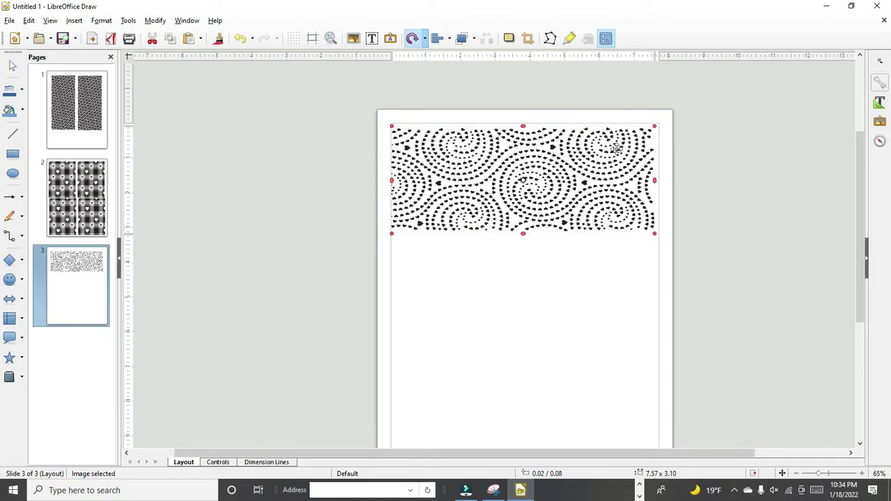
drag(580, 160, 581, 160)
drag(588, 159, 582, 158)
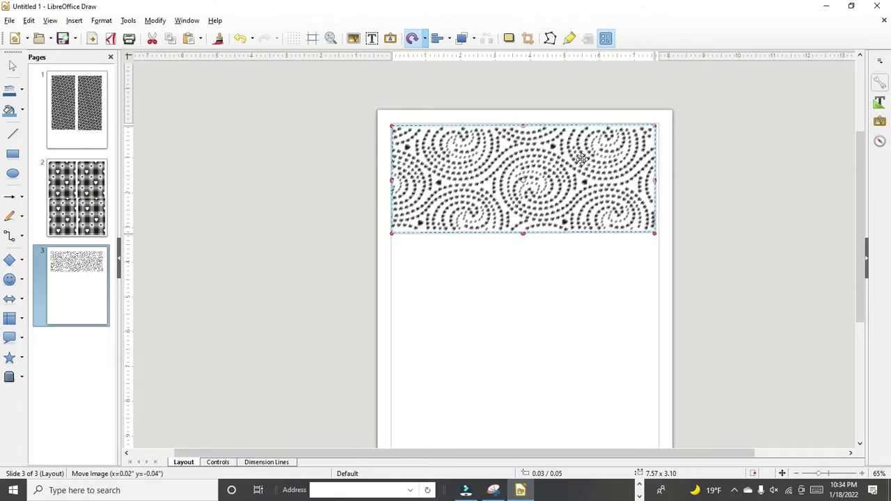
click(590, 302)
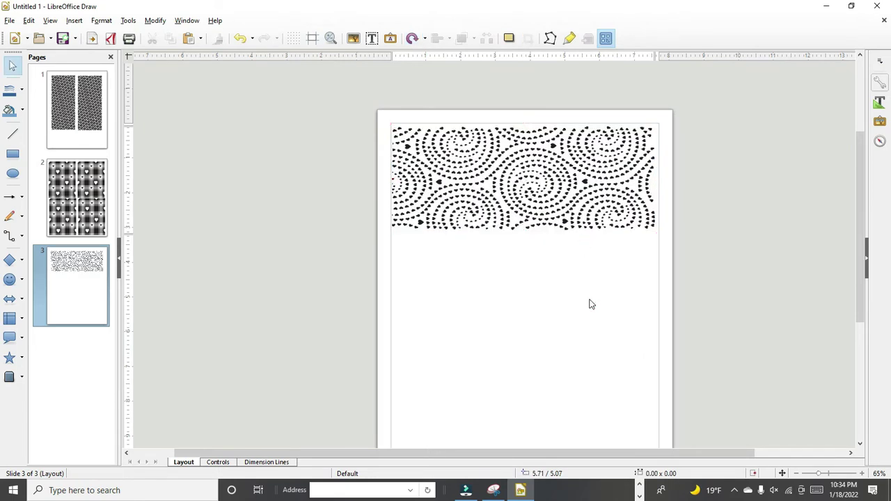
Step: Fine-tune the swirl image's rotation again and shift it up to about 0.03 / -0.09 in
click(577, 165)
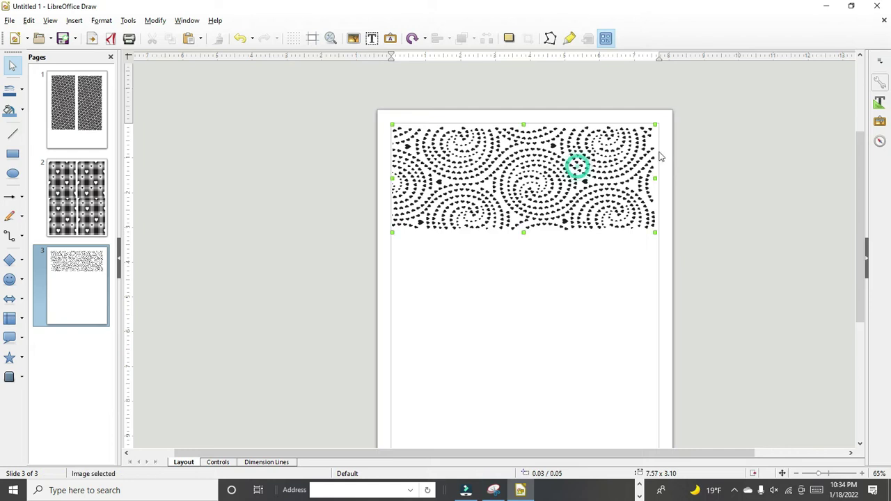
click(654, 123)
drag(654, 124, 655, 124)
drag(592, 183, 591, 177)
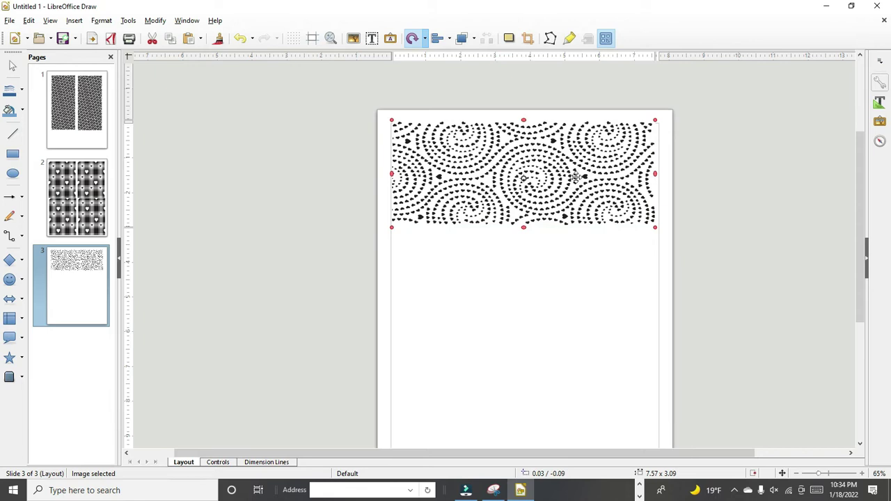
click(599, 182)
click(598, 249)
Step: Move the swirl image back inside the page margins at about 0.10 / 0.06 in
click(616, 201)
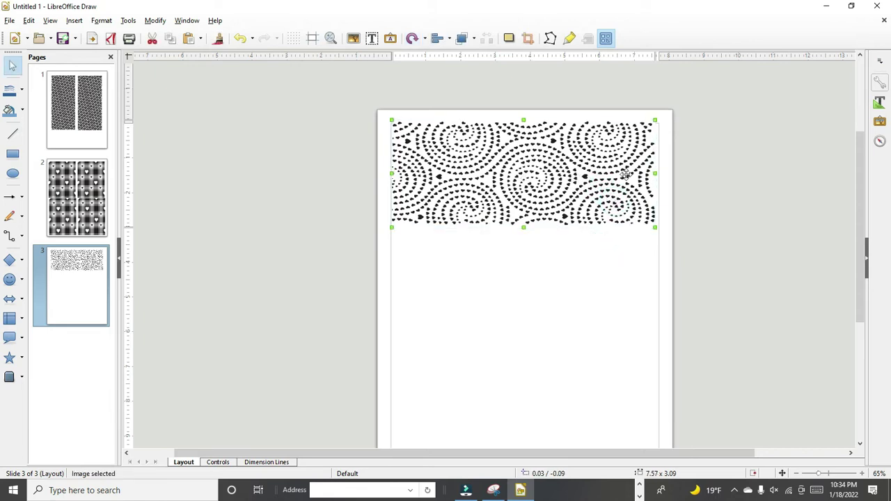
click(654, 123)
mouse_move(587, 150)
mouse_down()
mouse_move(588, 174)
mouse_move(588, 163)
mouse_up()
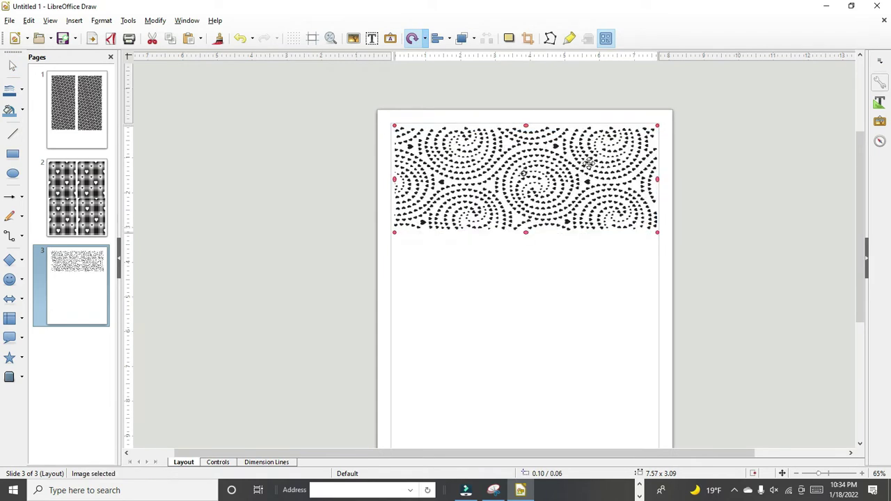
click(585, 298)
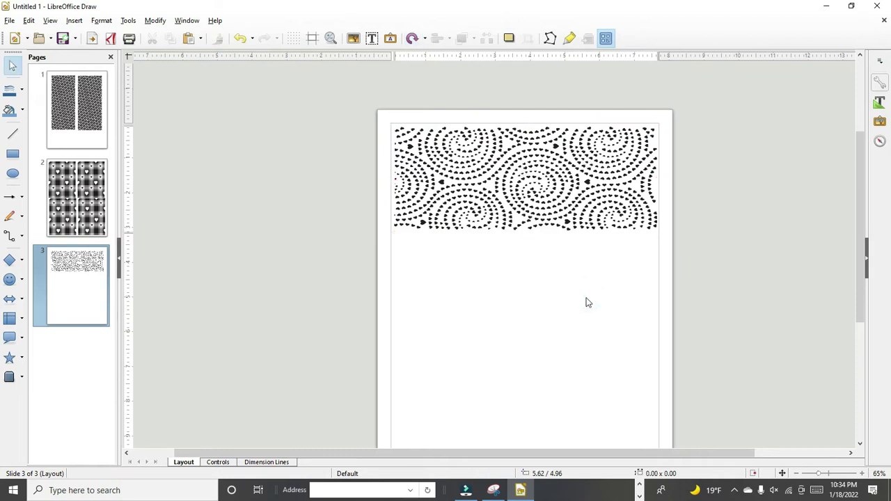
Step: Duplicate the swirl image and place the copy directly below the original at about 0.10 / 2.92 in
drag(350, 103, 731, 337)
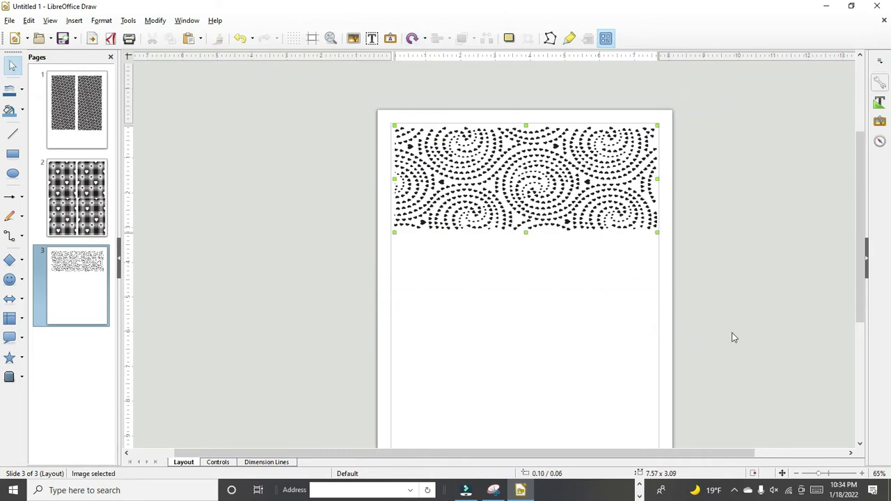
right_click(611, 217)
click(628, 238)
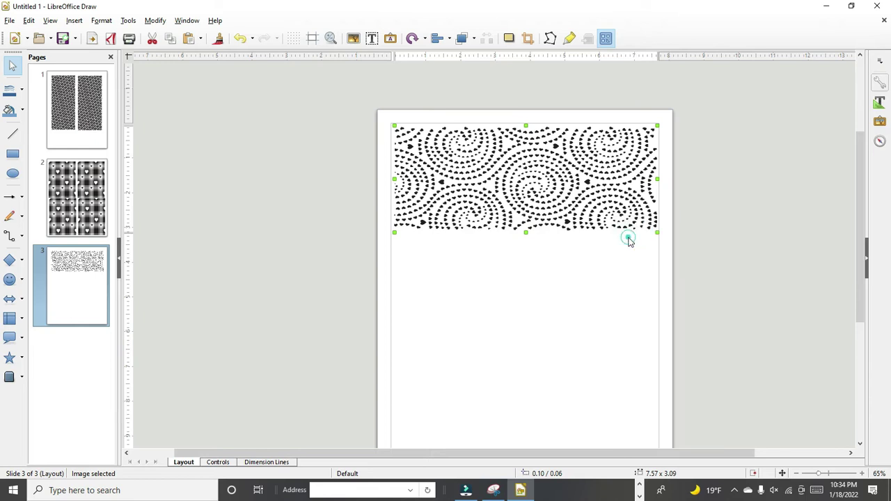
right_click(597, 289)
click(614, 322)
drag(602, 192, 617, 272)
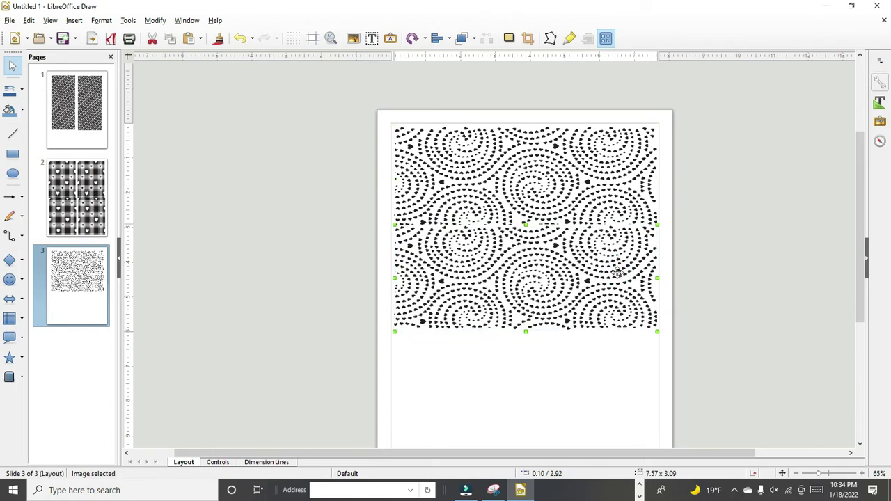
click(606, 367)
Step: Paste a third swirl-hearts panel on page three and place it below the other two at about 0.15 / 6.20 in
right_click(593, 368)
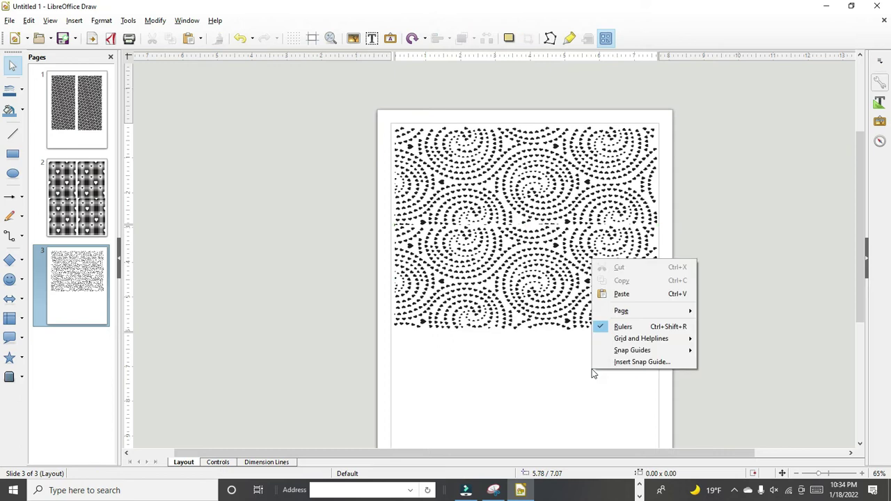
click(621, 294)
drag(556, 192, 559, 406)
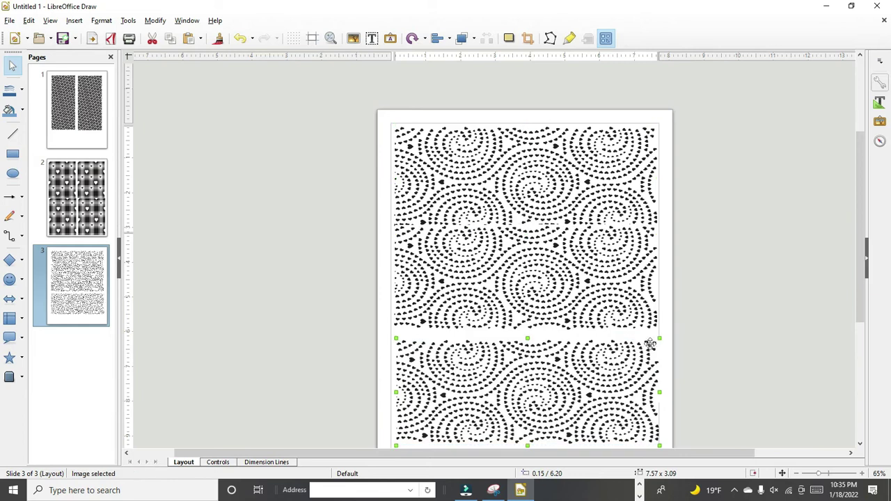
Step: Space out the three swirl panels by lowering the bottom one towards the page margin and moving the middle one to about 0.14 / 3.41 in
scroll(649, 344, down, 4)
drag(588, 309, 587, 333)
right_click(586, 334)
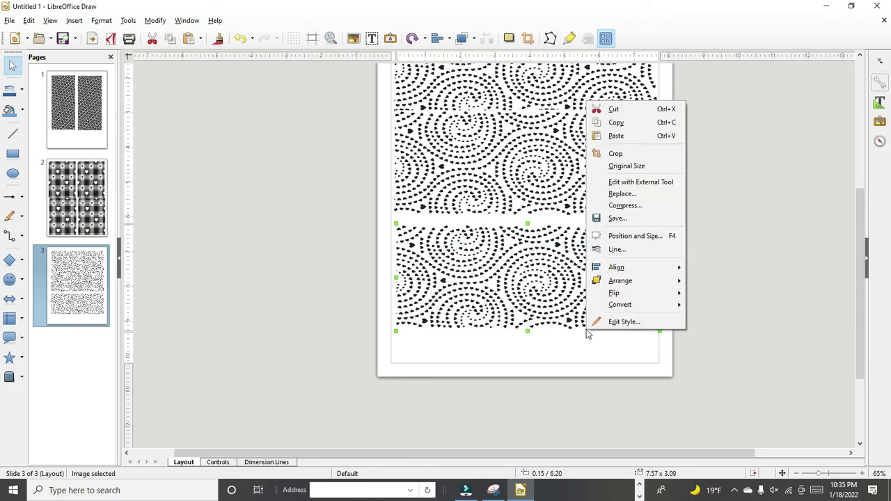
click(548, 185)
drag(549, 273, 547, 301)
mouse_move(568, 188)
mouse_down()
mouse_move(562, 213)
mouse_move(578, 182)
mouse_up()
scroll(621, 181, up, 3)
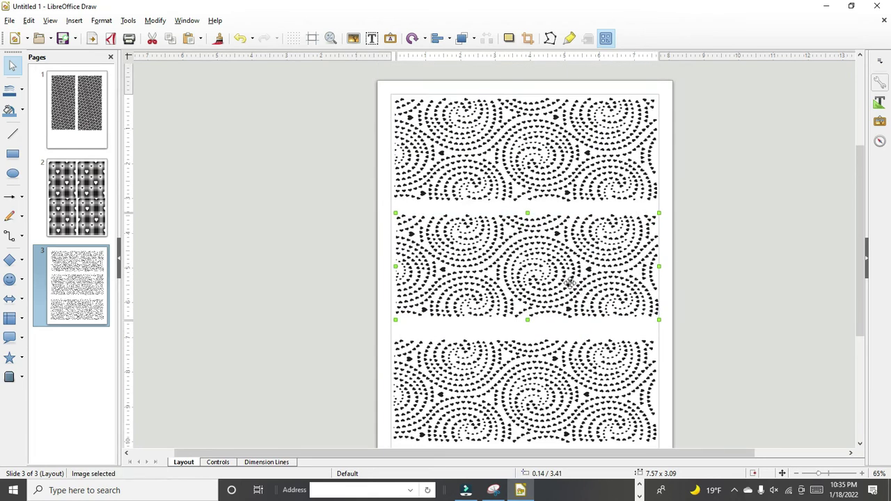
scroll(569, 282, down, 4)
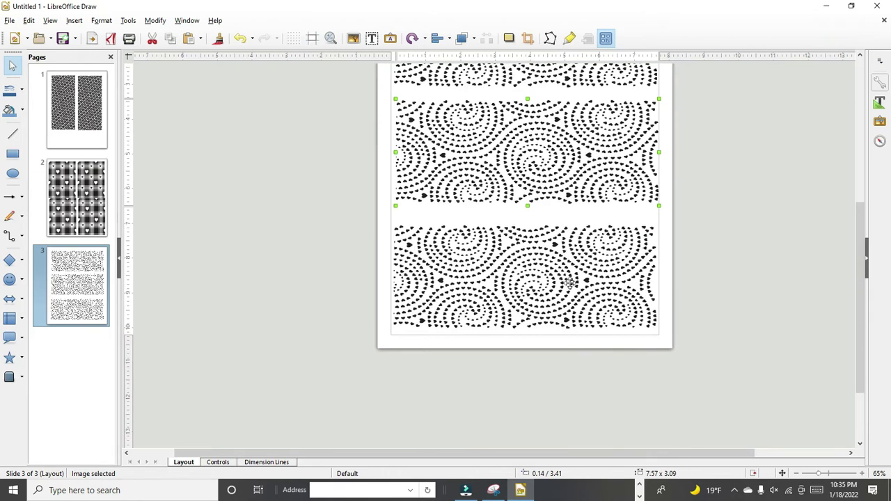
Step: Add a blank page after page three and minimize Draw to get back to the Sweet Hearts PDF
right_click(63, 303)
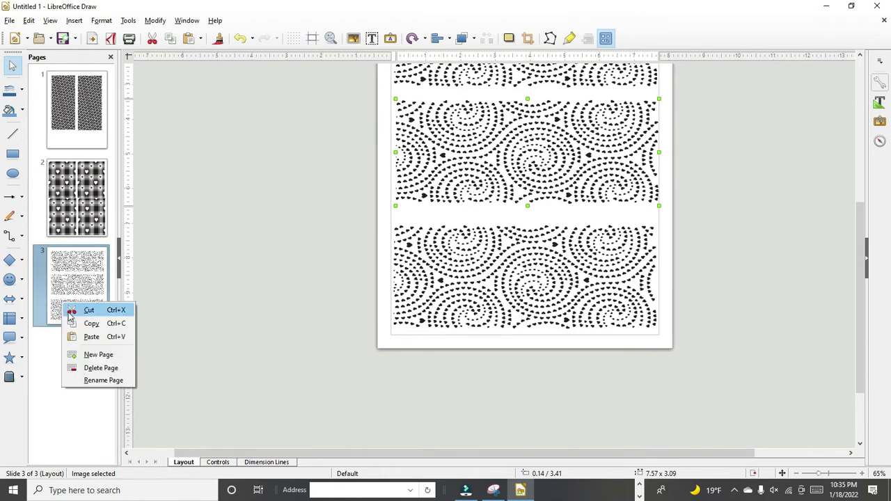
click(85, 354)
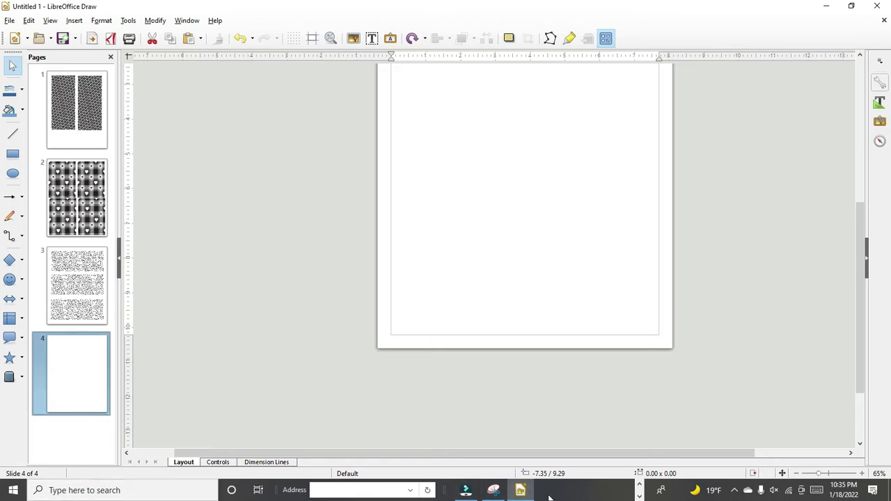
click(639, 495)
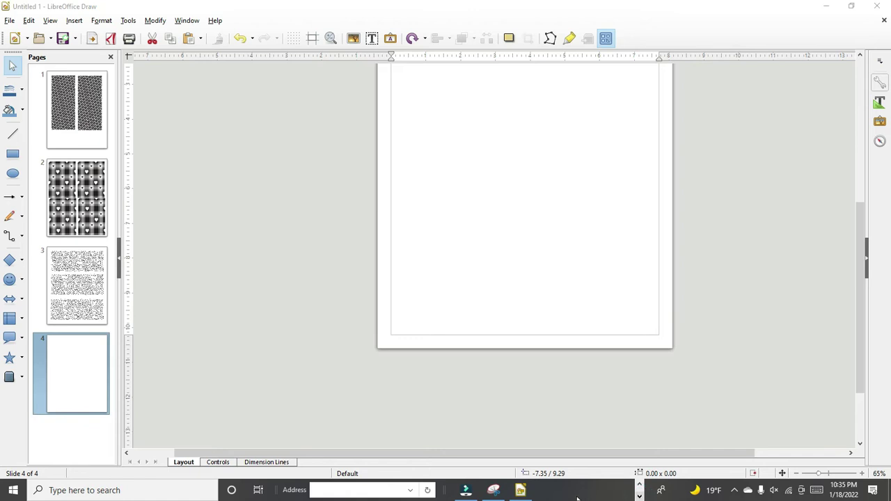
click(825, 6)
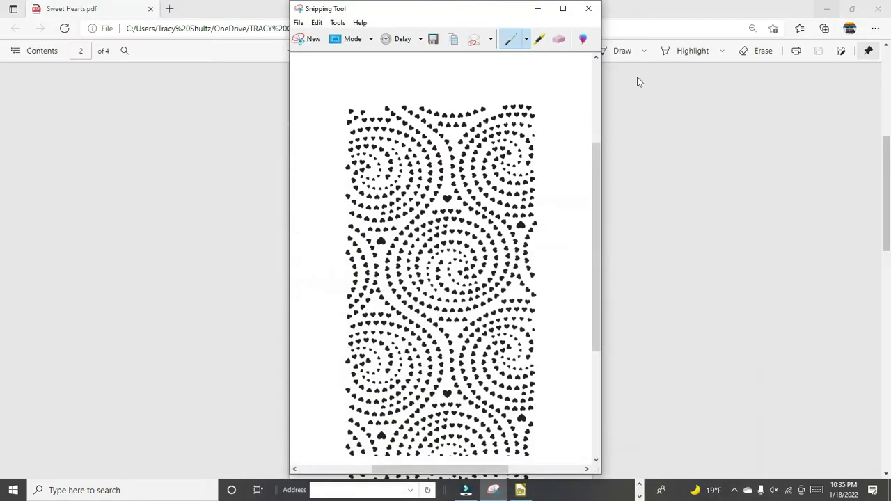
Step: Close the swirl snip without saving it and go to the scattered-hearts pattern on page 4 of the PDF
click(588, 9)
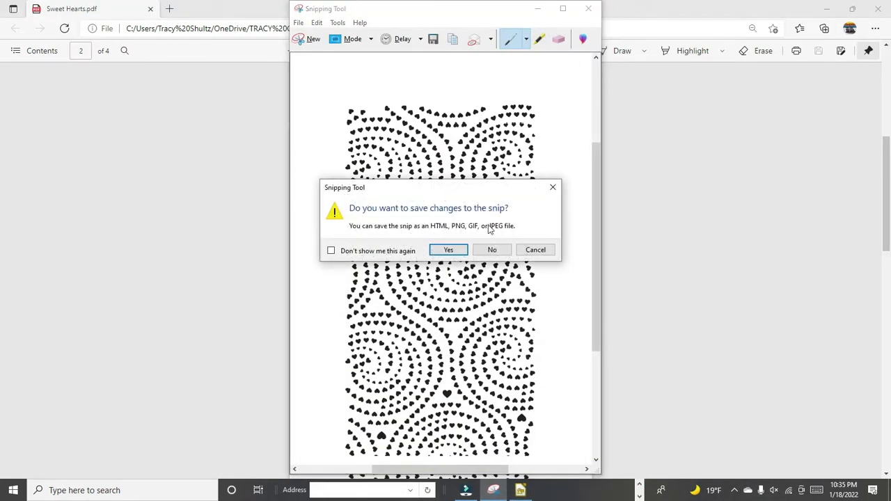
click(491, 250)
scroll(487, 256, down, 9)
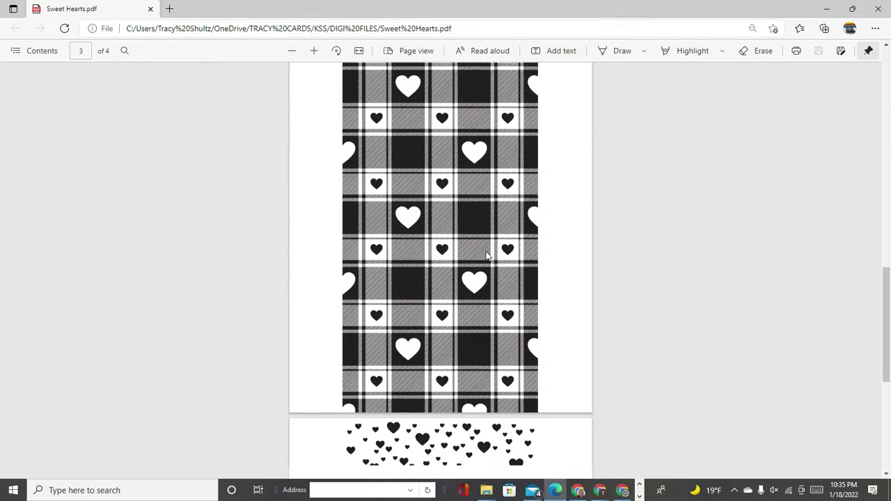
scroll(487, 256, down, 5)
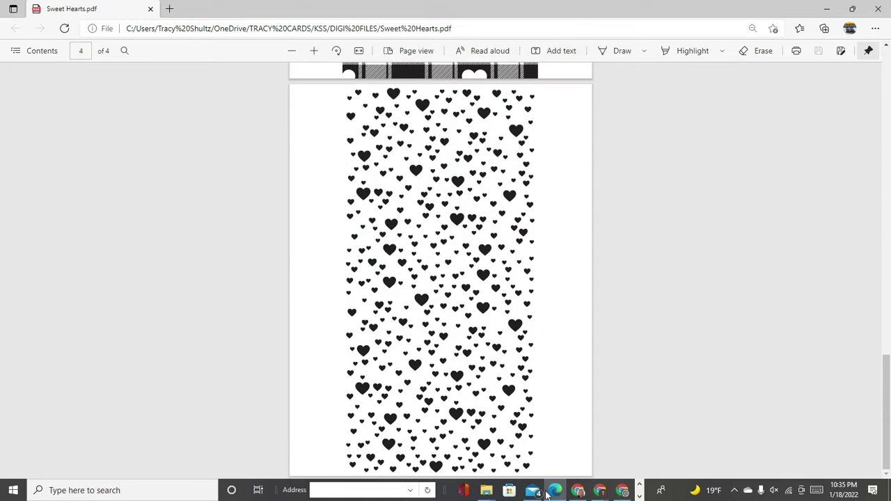
Step: Capture the scattered-hearts pattern with a new Snipping Tool snip and copy it
click(622, 492)
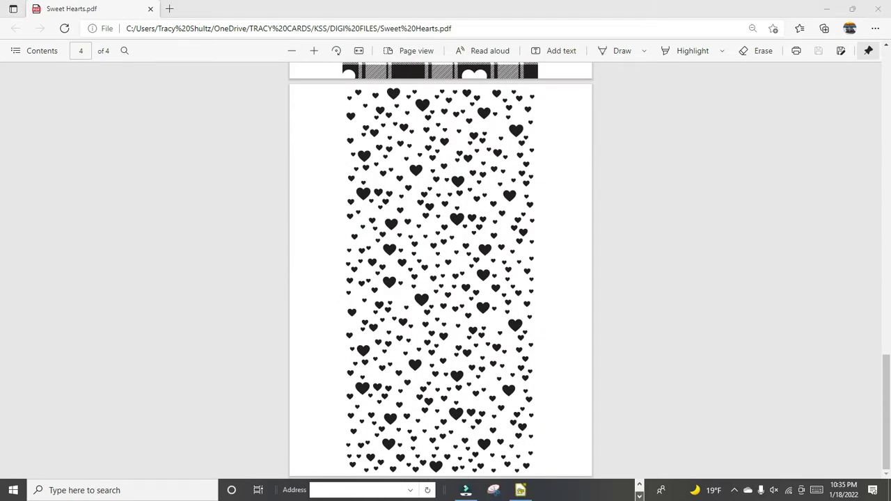
click(493, 490)
click(518, 275)
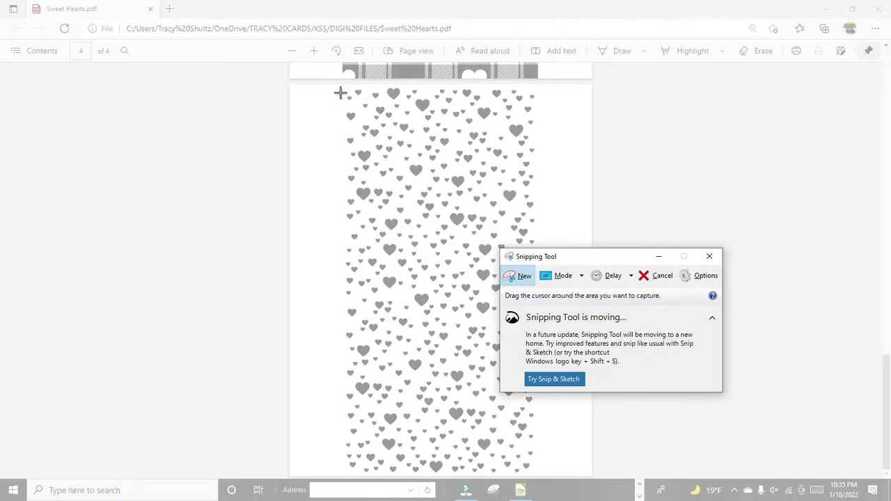
drag(347, 86, 535, 437)
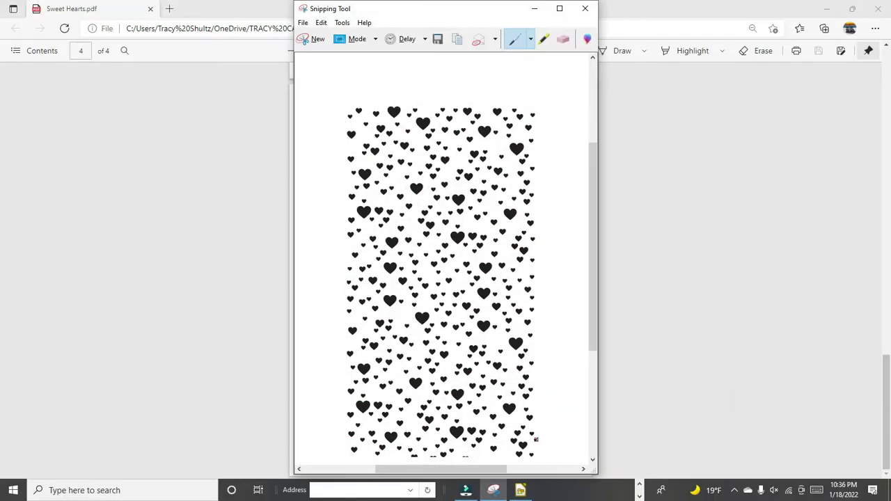
right_click(461, 240)
click(487, 259)
Step: Switch to LibreOffice Draw, paste the scattered-hearts image on page four and move it to the page's upper-left corner at about 0.01 / -0.15 in
click(519, 491)
right_click(524, 263)
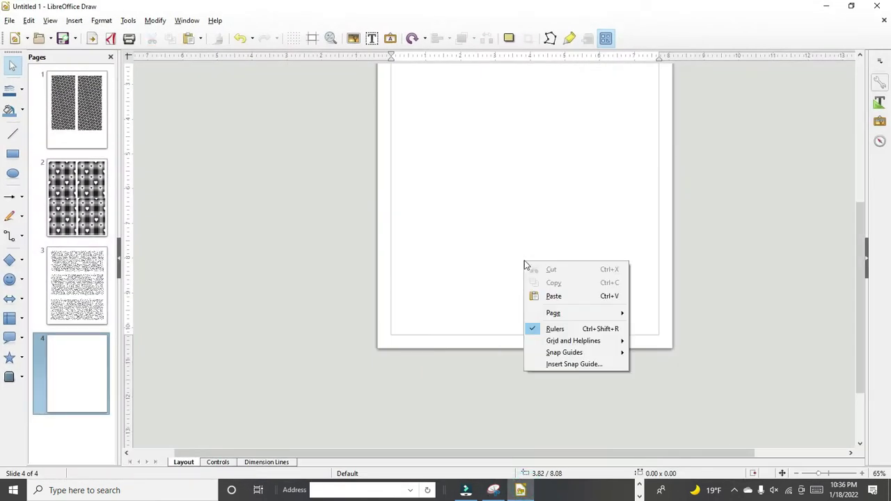
click(540, 296)
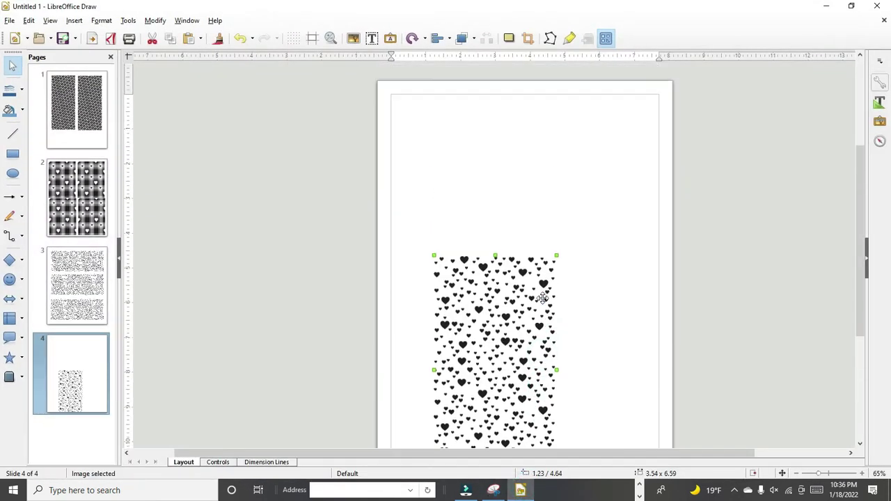
drag(513, 332, 470, 167)
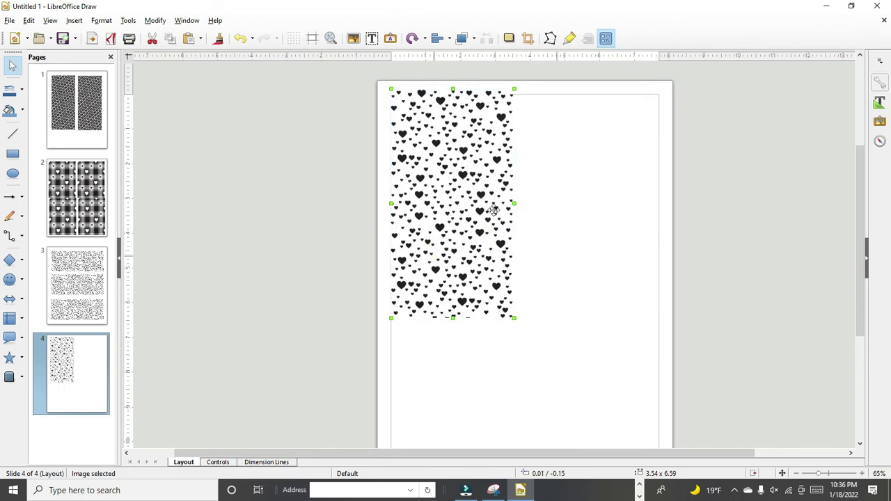
Step: Set the scattered-hearts image's size to 4.00 in wide by 5.25 in high
double_click(646, 472)
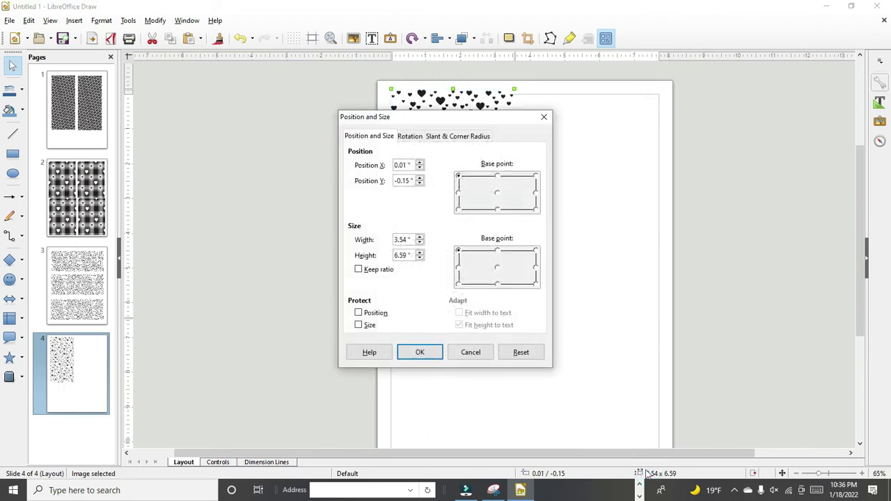
double_click(409, 238)
click(403, 255)
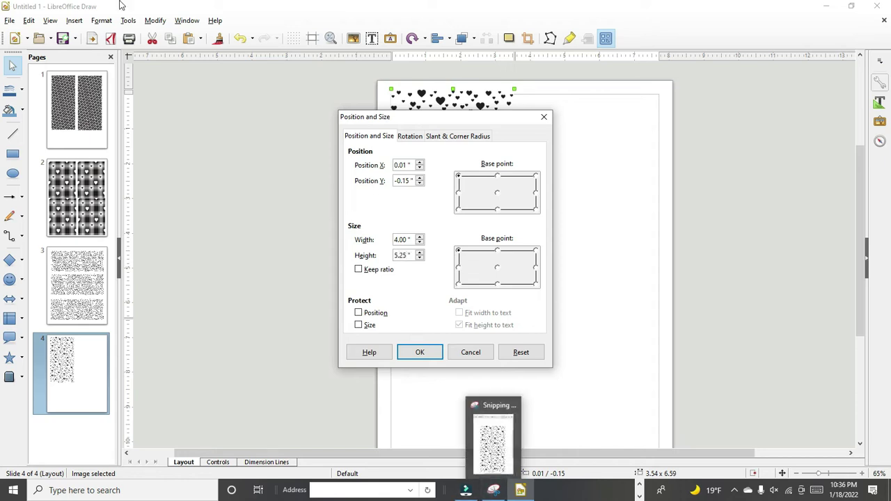
click(411, 353)
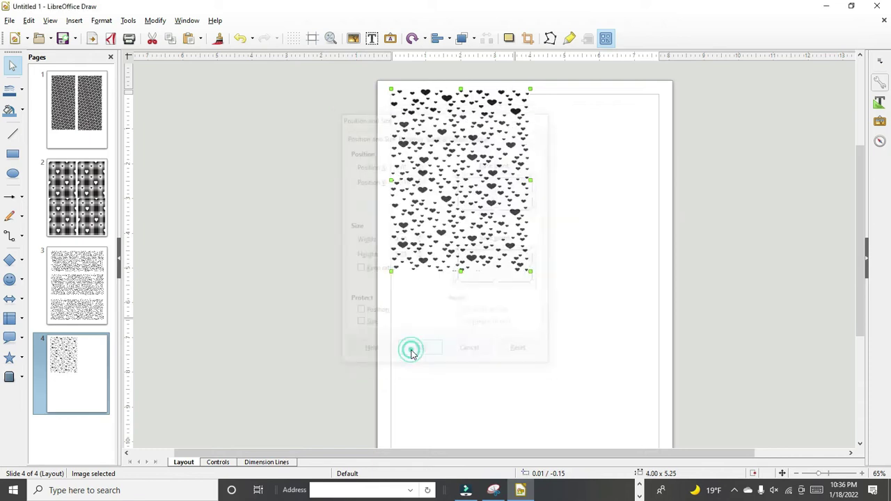
Step: Duplicate the scattered-hearts panel and place the copy directly to its right at about 4.00 / -0.10 in
right_click(471, 210)
click(483, 229)
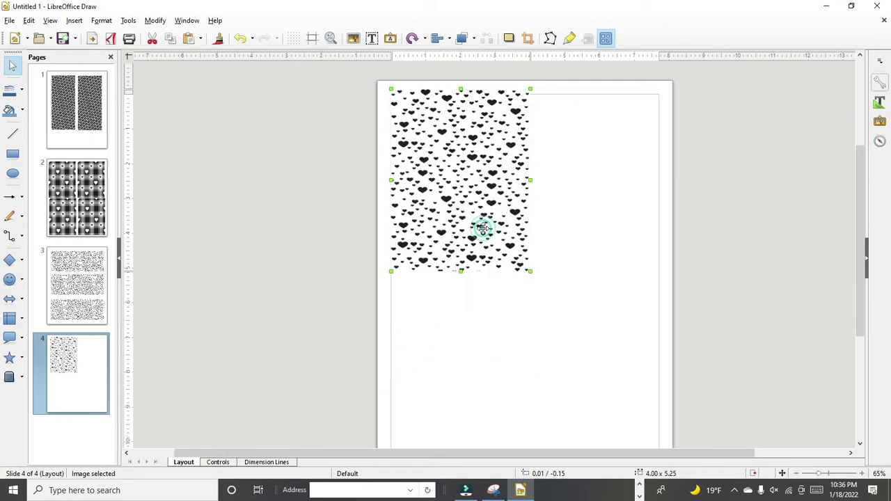
right_click(597, 209)
click(626, 241)
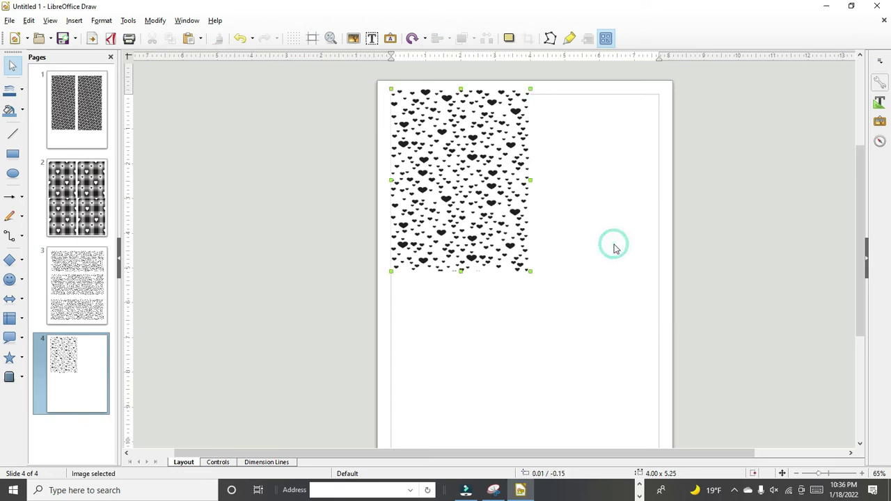
drag(480, 199, 619, 202)
Step: Separate the two hearts panels slightly, moving the right one to about 3.95 / -0.15 in and the left one to about -0.18 / -0.17 in
drag(448, 201, 444, 200)
click(572, 202)
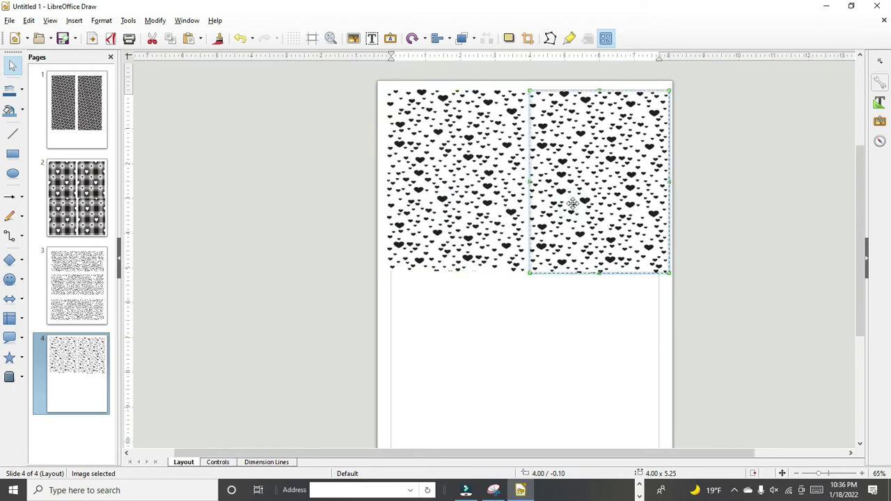
drag(572, 203, 569, 202)
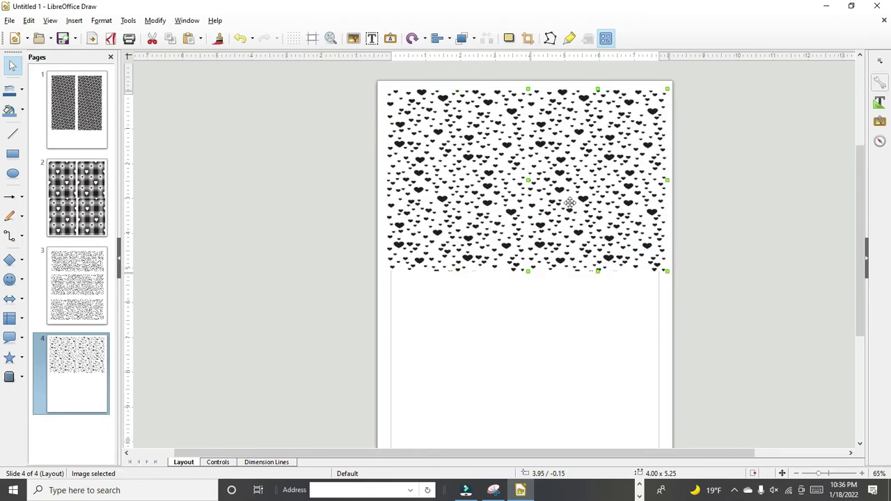
click(571, 210)
click(468, 216)
drag(468, 215, 463, 219)
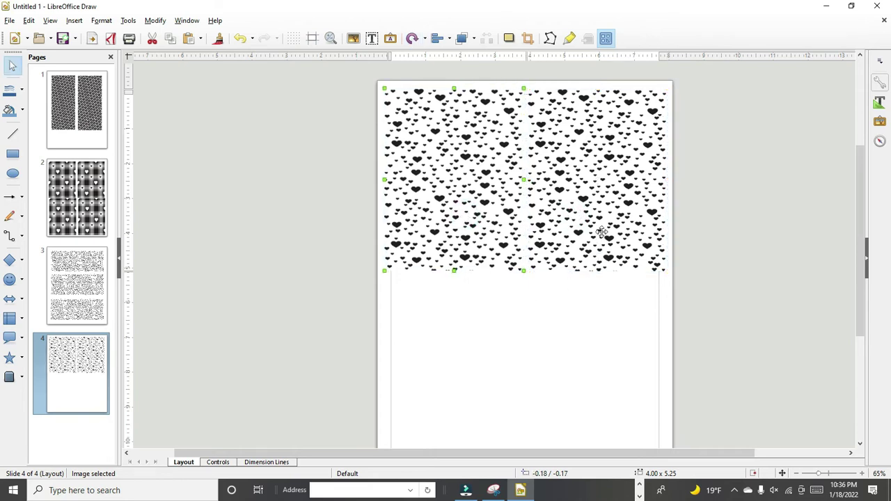
click(614, 332)
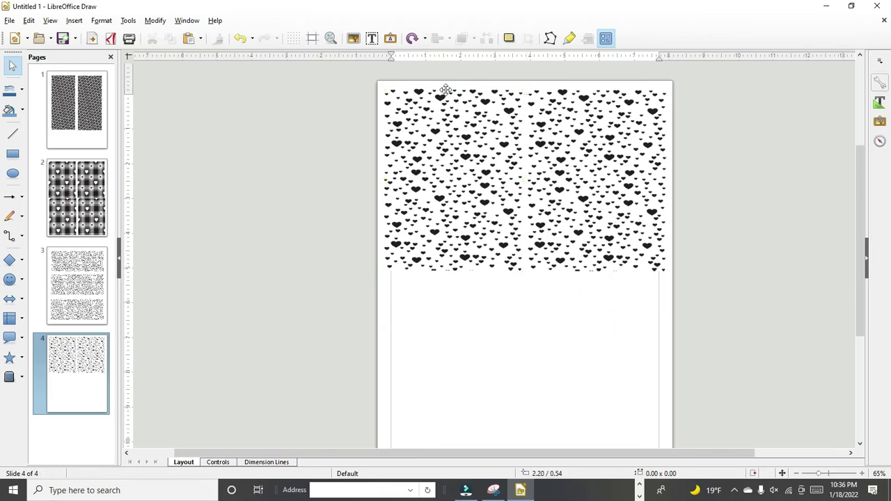
Step: Duplicate both hearts panels together and place the copied pair directly below the originals at about -0.15 / 5.13 in
drag(344, 69, 702, 315)
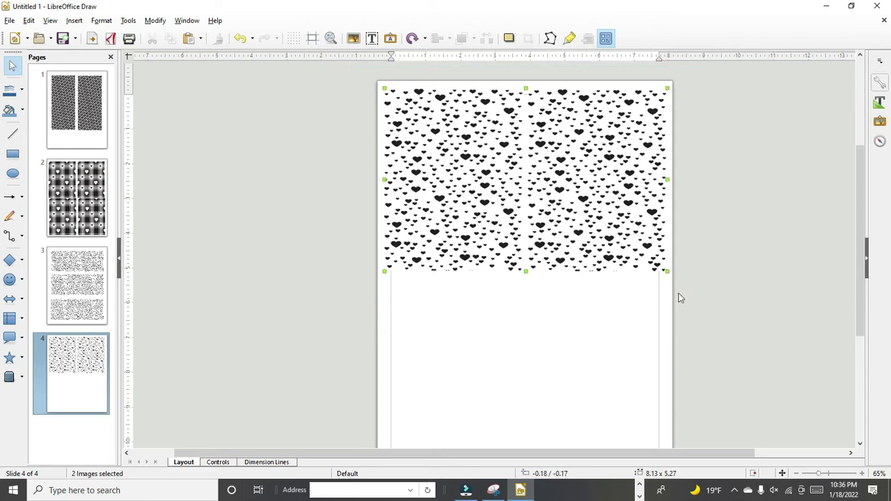
right_click(627, 223)
click(631, 244)
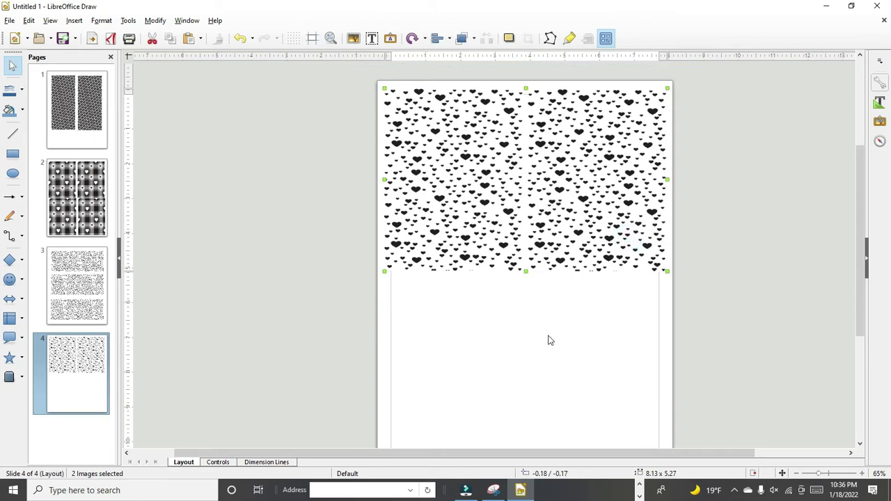
right_click(548, 340)
click(560, 369)
scroll(654, 328, down, 1)
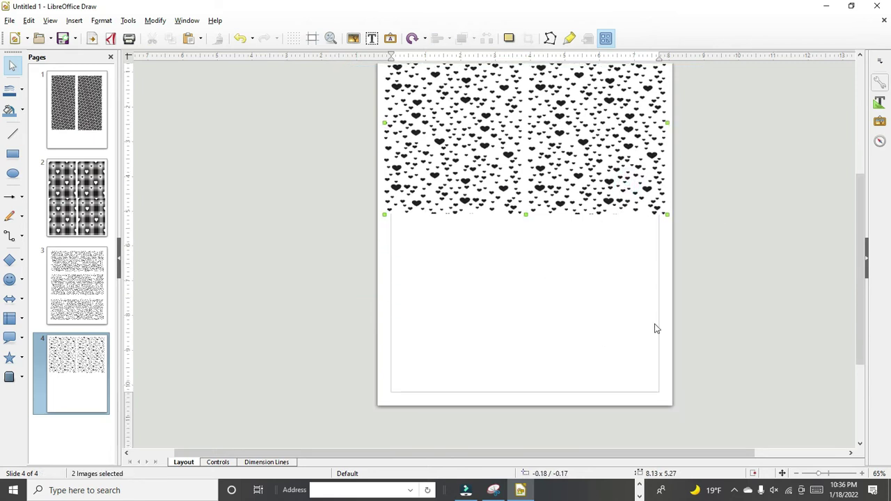
scroll(654, 329, down, 1)
drag(567, 153, 567, 336)
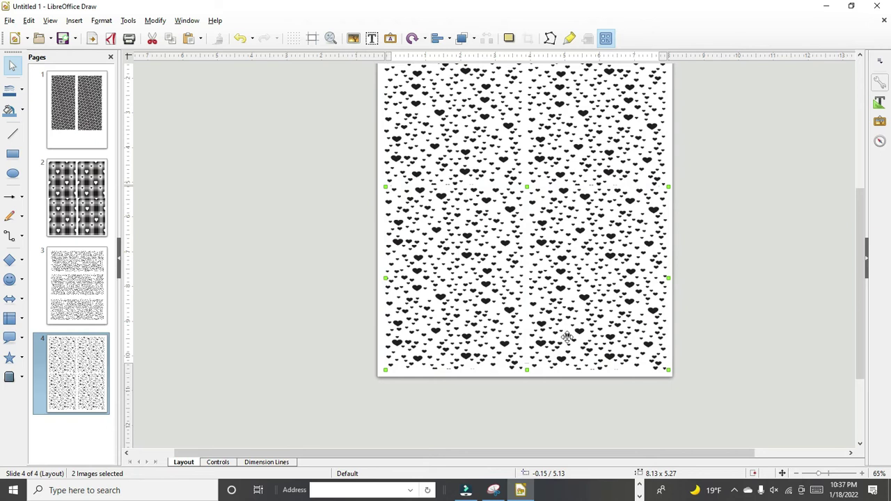
click(715, 348)
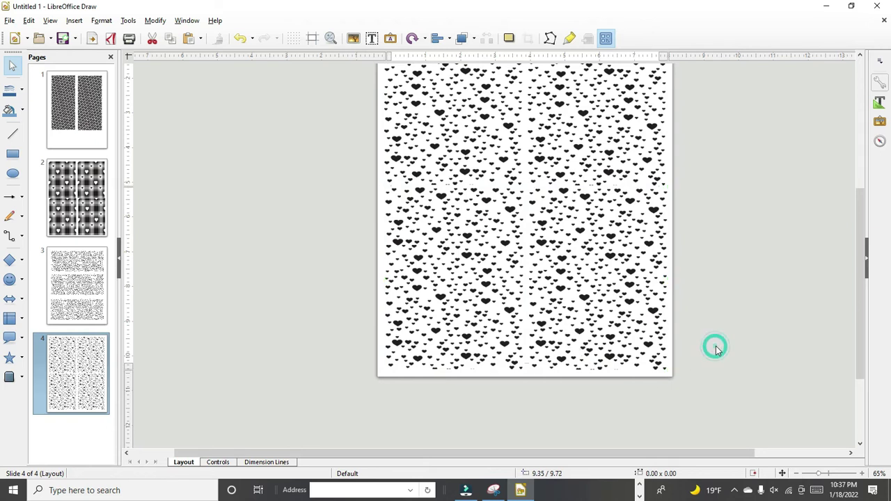
Step: Look over the four-panel layout on page four and display page one
scroll(716, 347, up, 5)
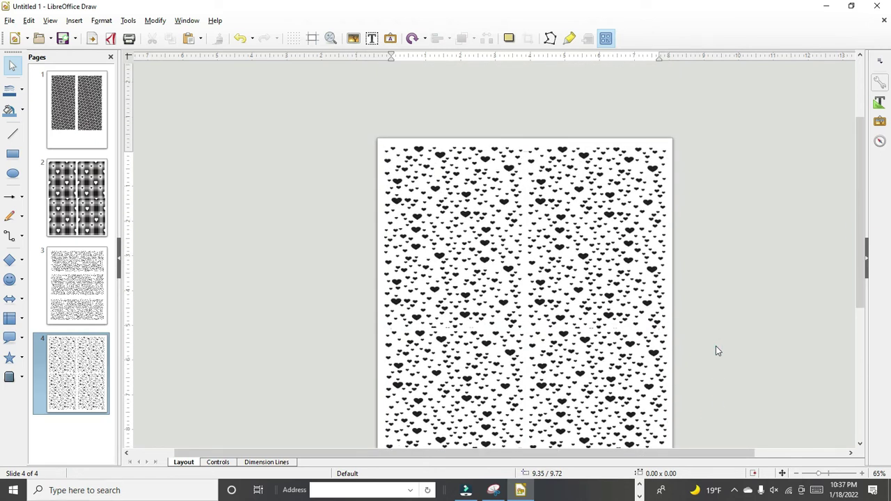
scroll(715, 349, down, 5)
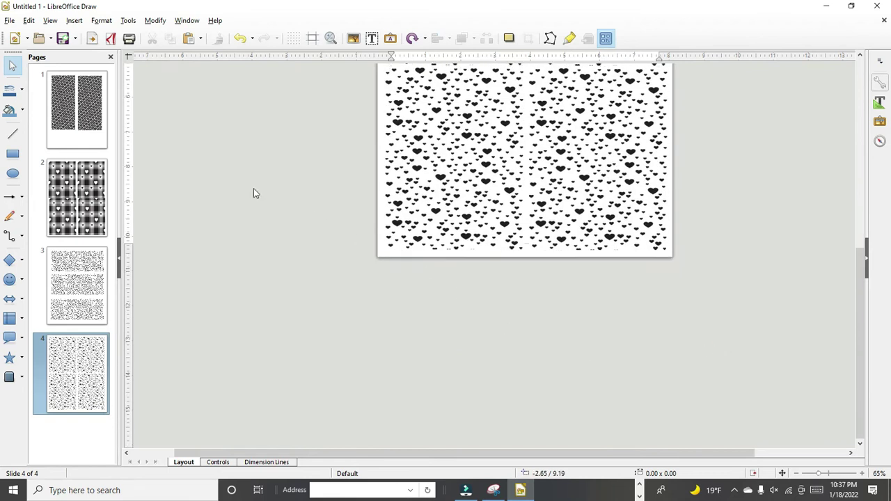
click(61, 111)
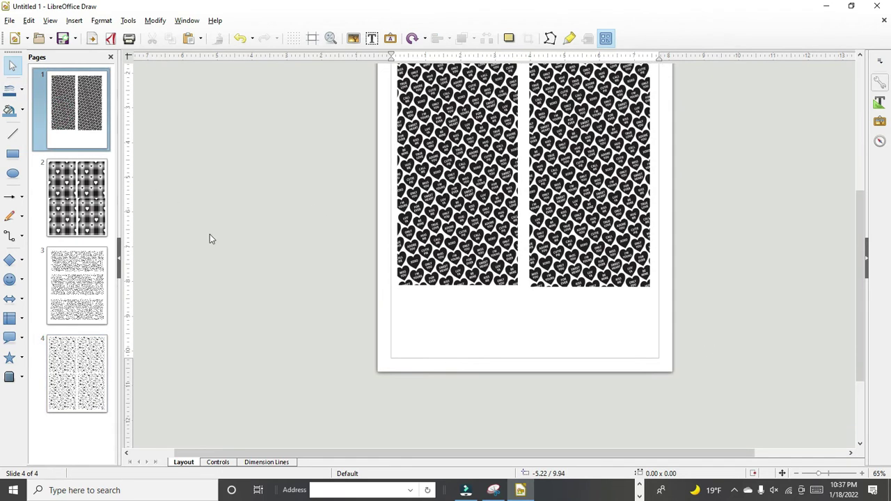
Step: Review the plaid, spiral-hearts and scattered-hearts layouts on pages two to four
click(109, 198)
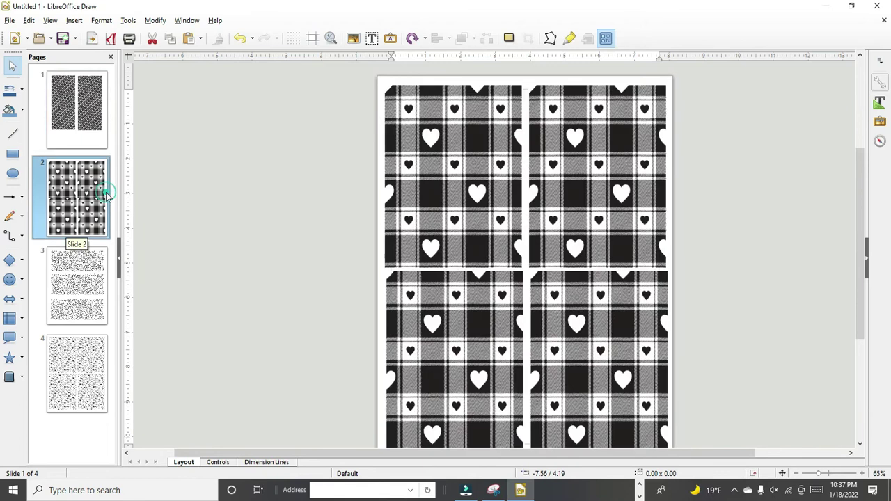
click(98, 279)
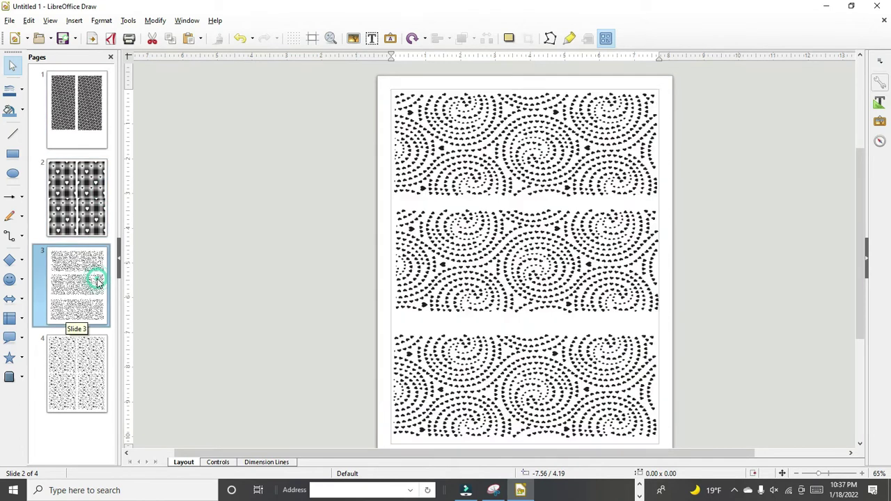
click(86, 356)
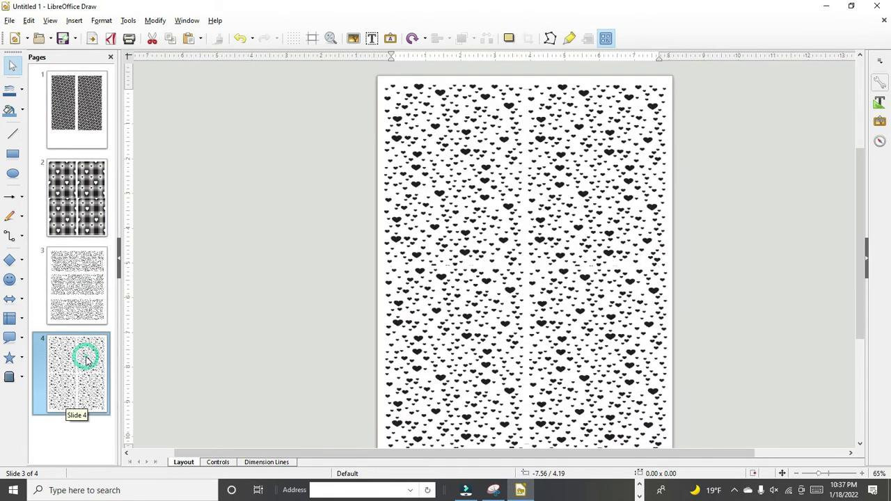
Step: Minimize the drawing window and close Snipping Tool without saving the scattered-hearts snip
click(638, 485)
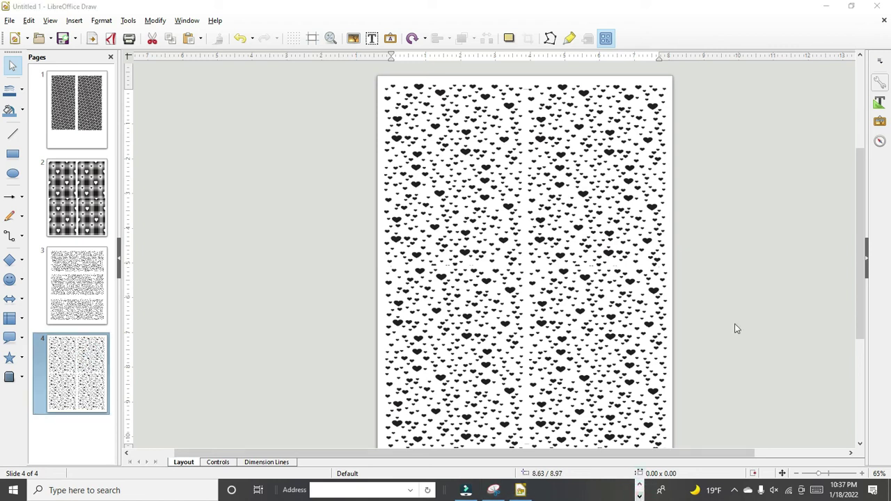
click(825, 7)
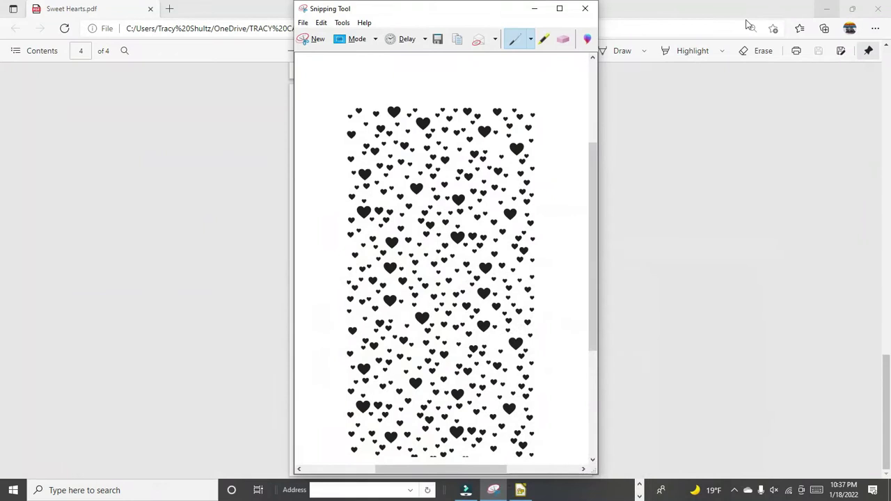
click(583, 9)
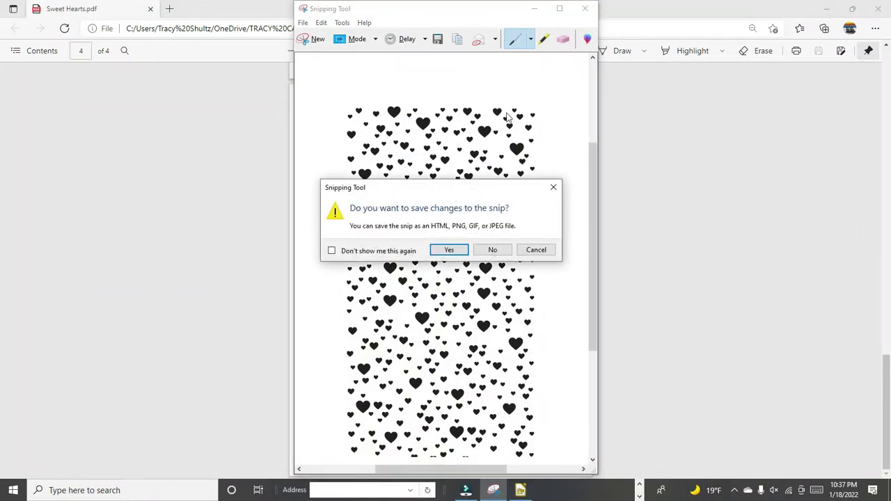
click(489, 250)
Step: Scroll Sweet Hearts.pdf back to its first page, minimize it and close the DIGI FILES folder window
scroll(480, 254, up, 5)
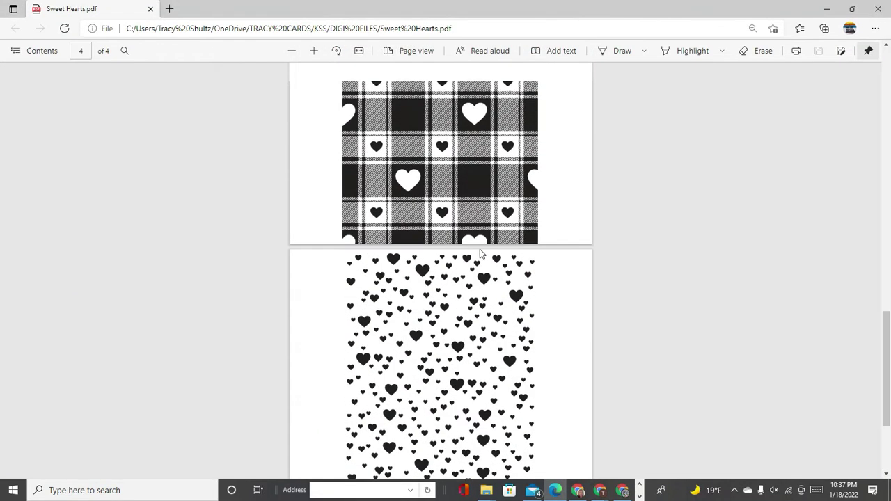
scroll(480, 254, up, 10)
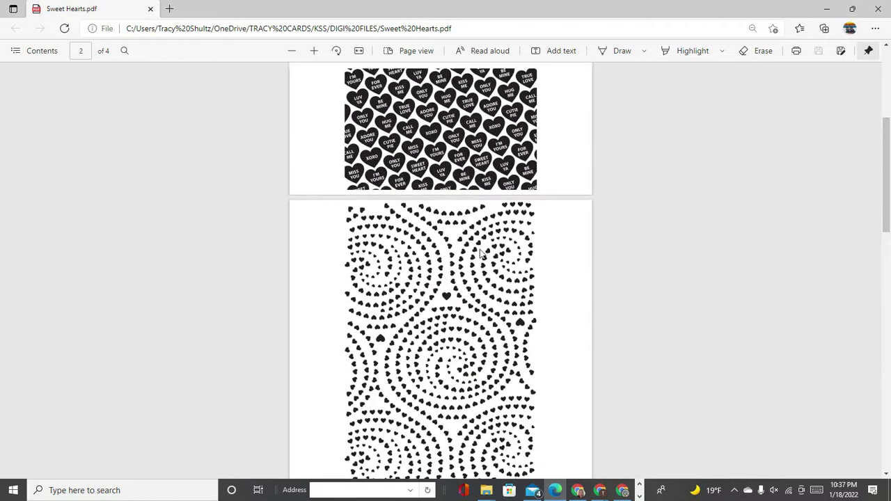
scroll(480, 254, up, 1)
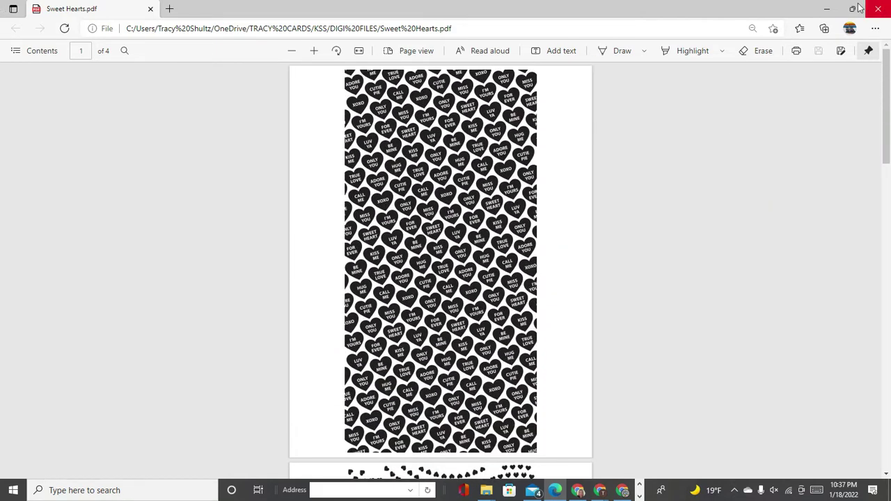
click(826, 8)
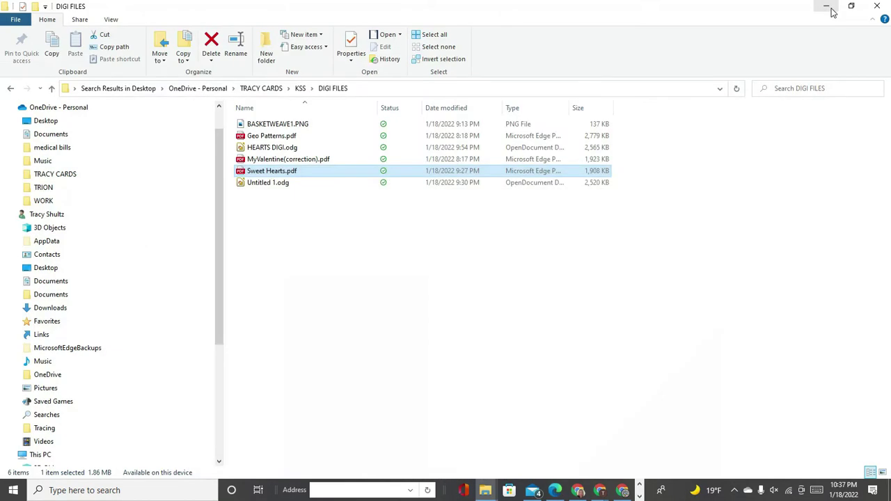
click(878, 8)
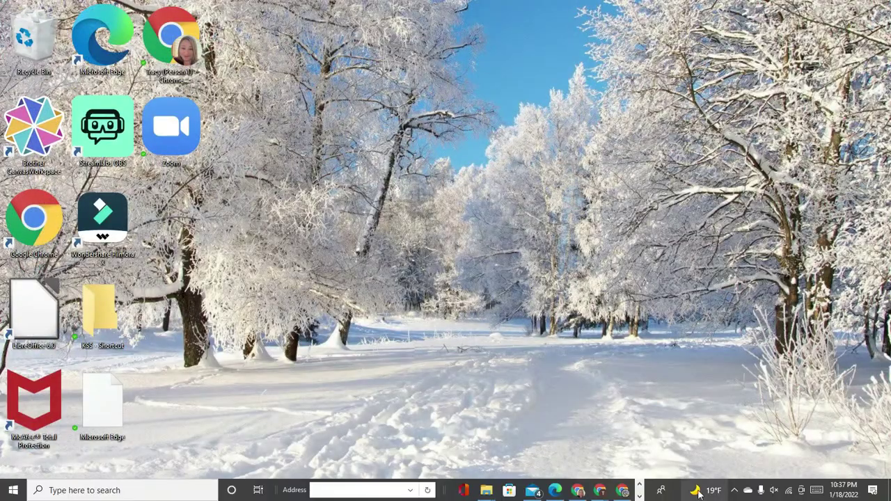
Step: Switch back to LibreOffice Draw and check the finished layouts on pages one through four
click(638, 495)
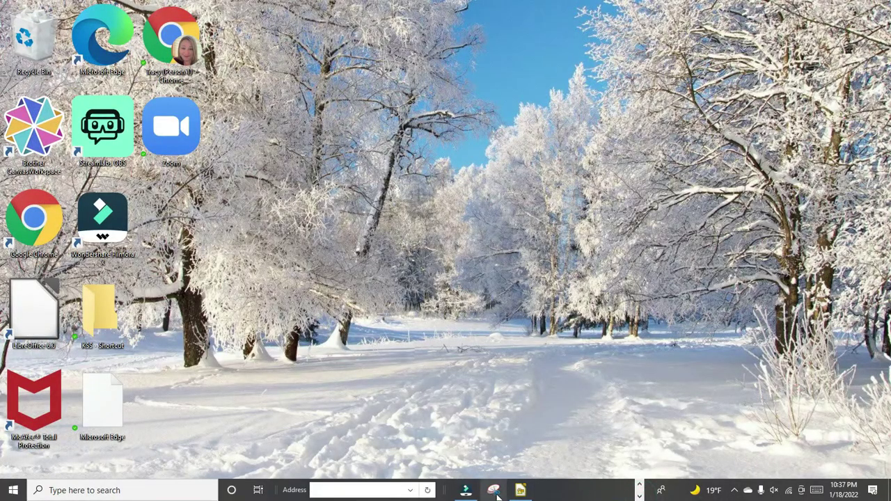
click(520, 489)
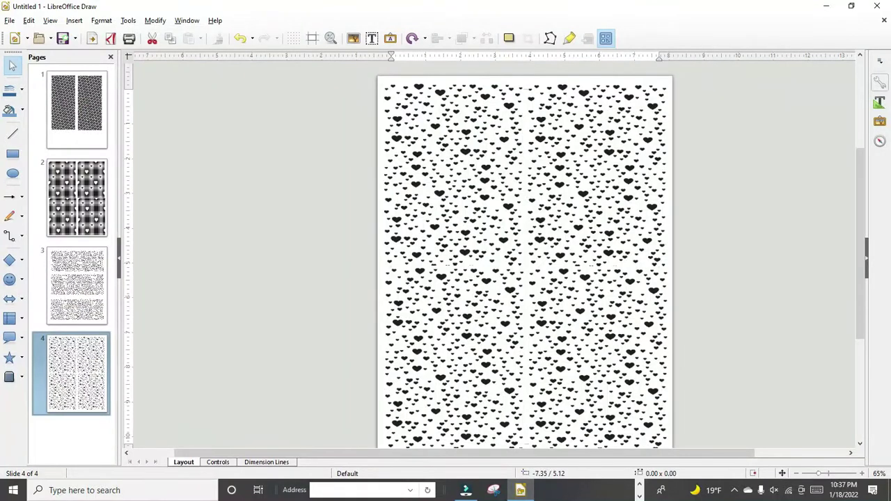
click(77, 132)
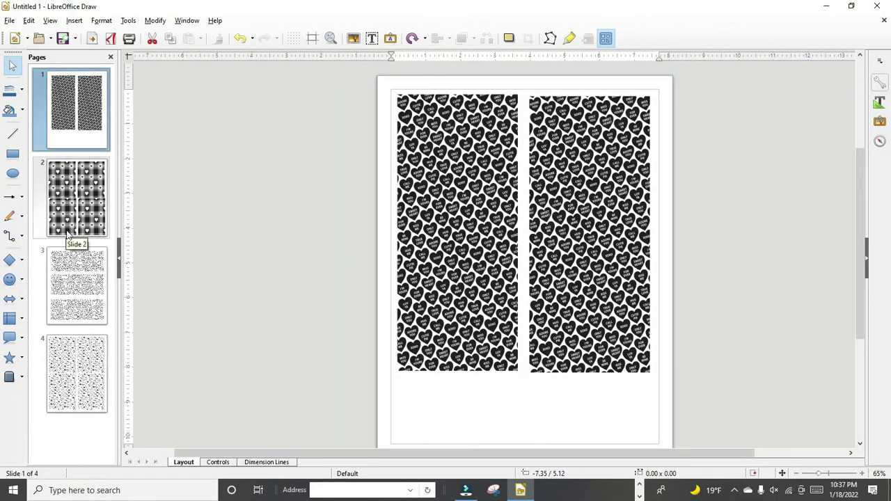
click(93, 208)
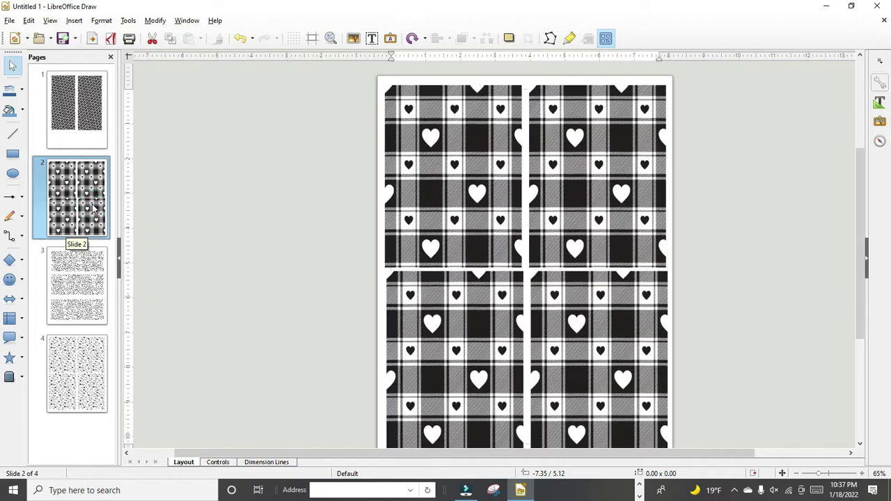
click(88, 279)
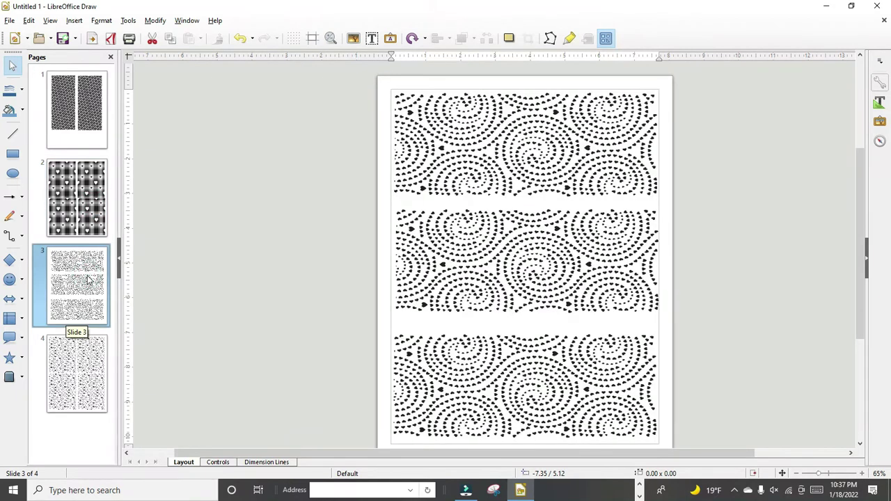
click(72, 358)
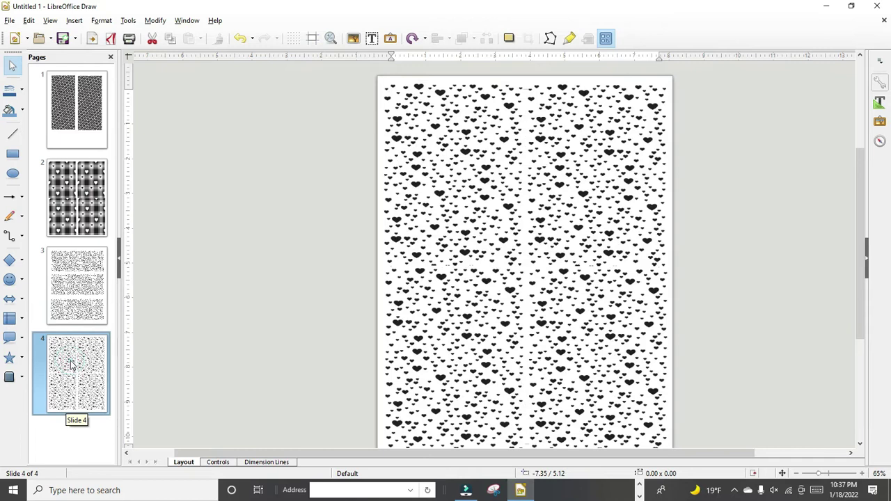
Step: Save the drawing as Sweethearts in ODF Drawing format in the DIGI FILES folder and close LibreOffice Draw
click(9, 20)
mouse_move(29, 20)
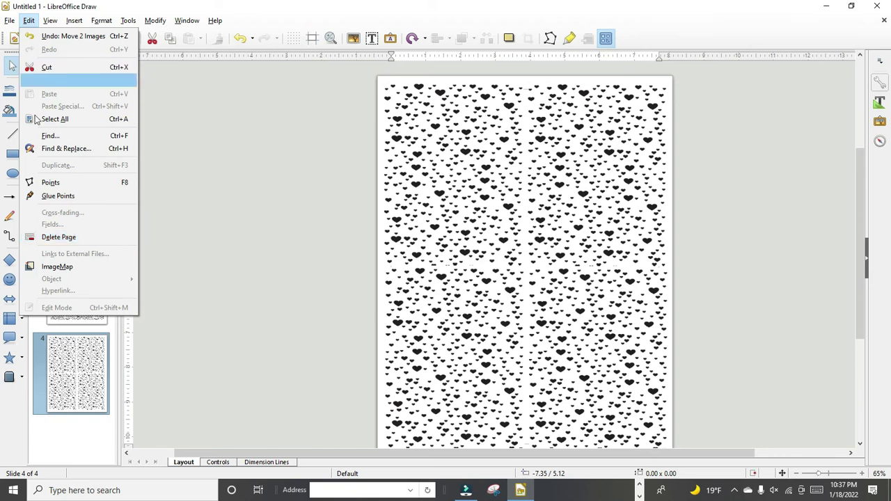
click(166, 184)
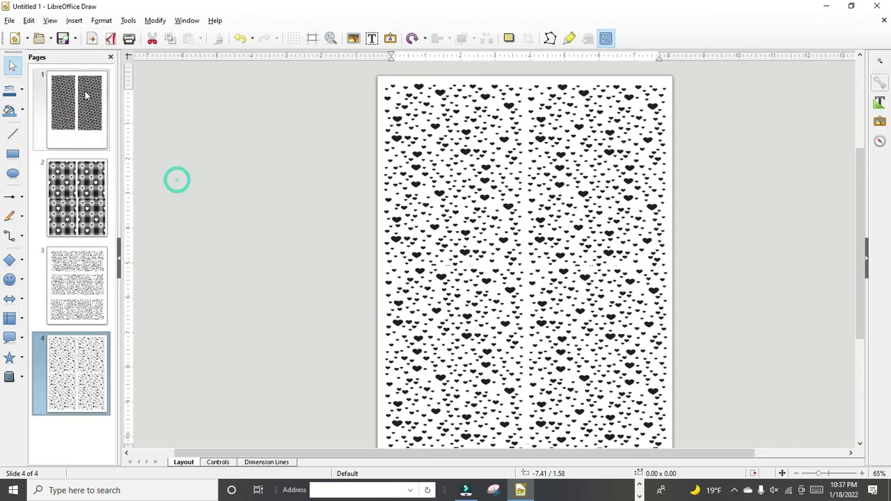
click(12, 20)
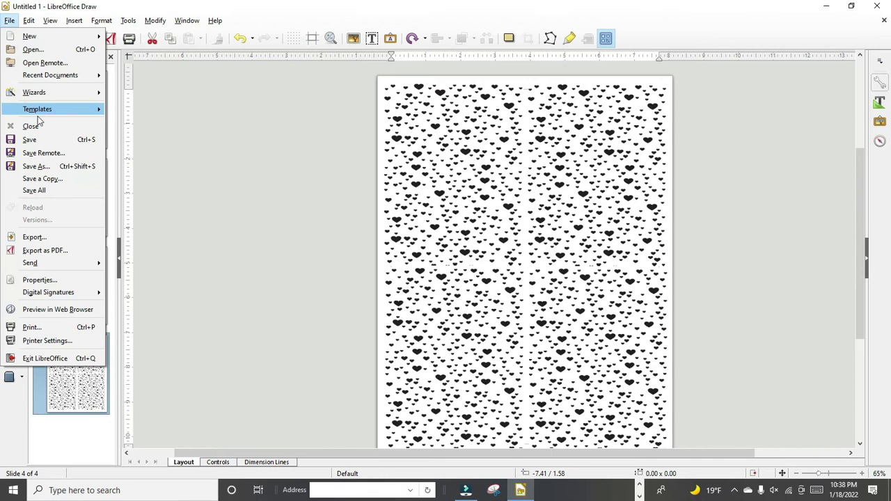
click(39, 140)
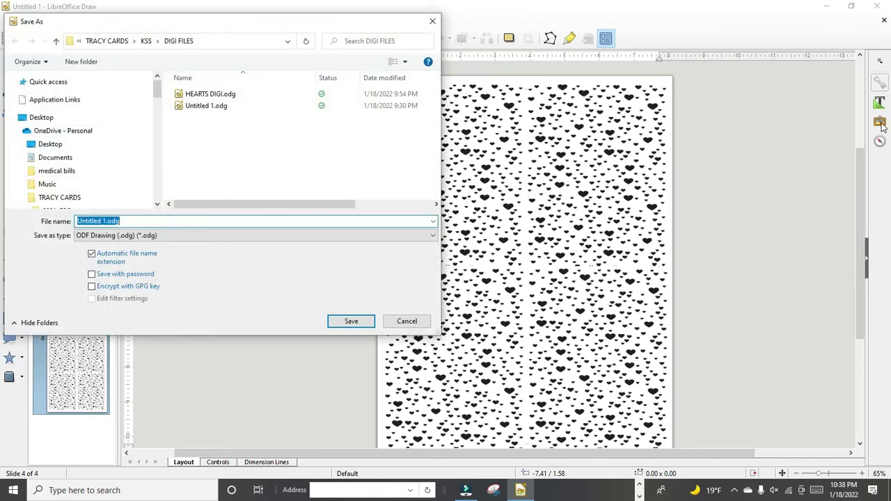
text(Sweet)
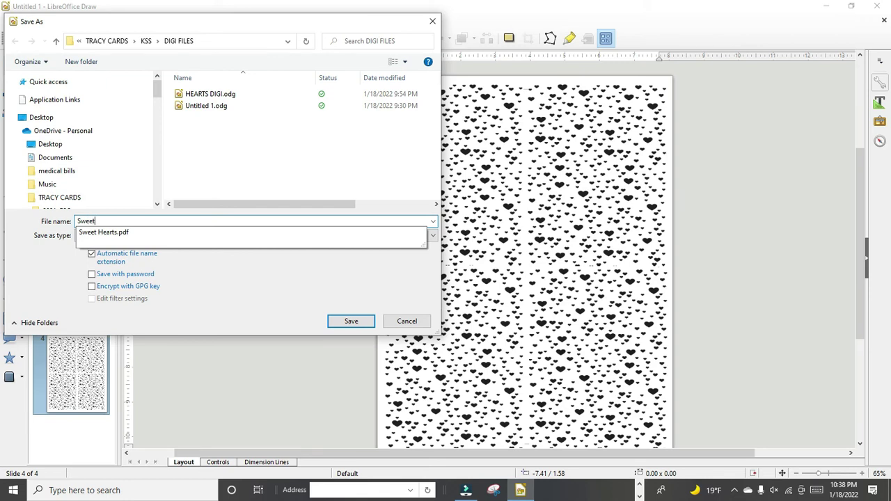
text(heart)
key(Return)
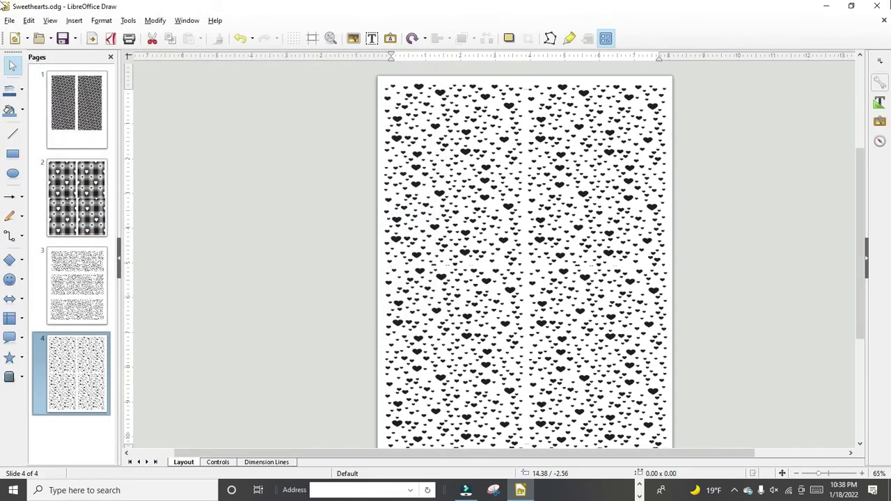
click(875, 7)
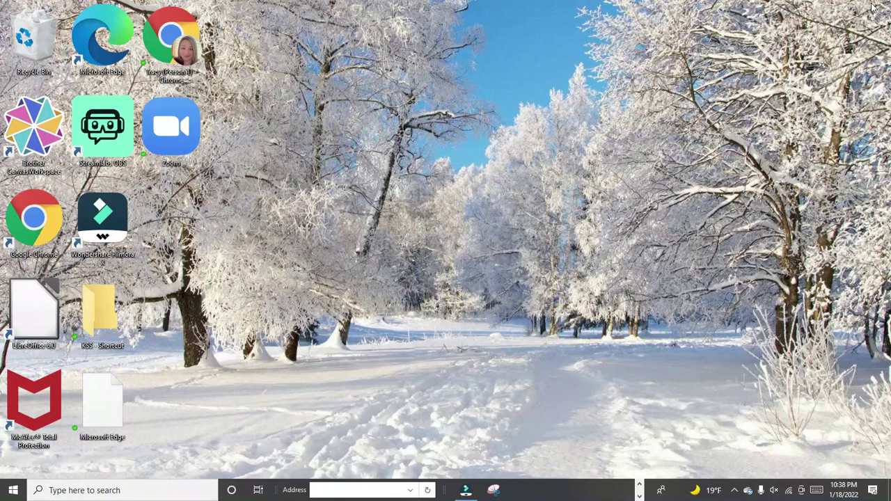
click(466, 490)
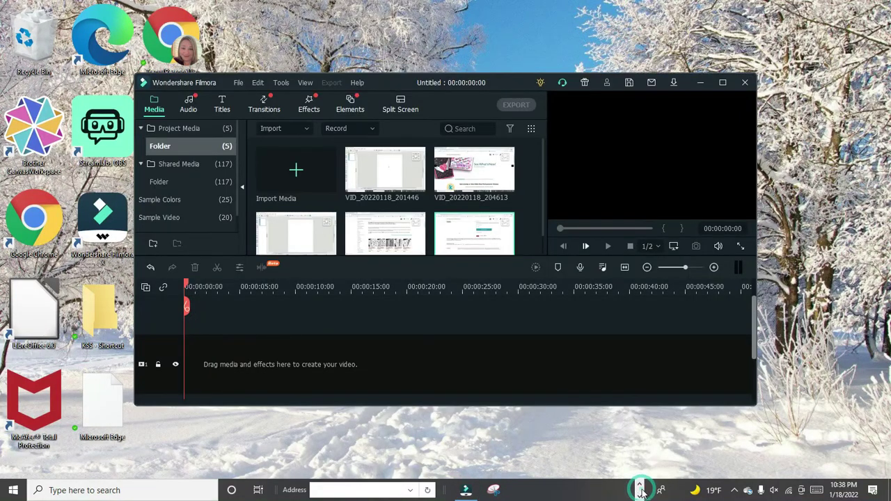